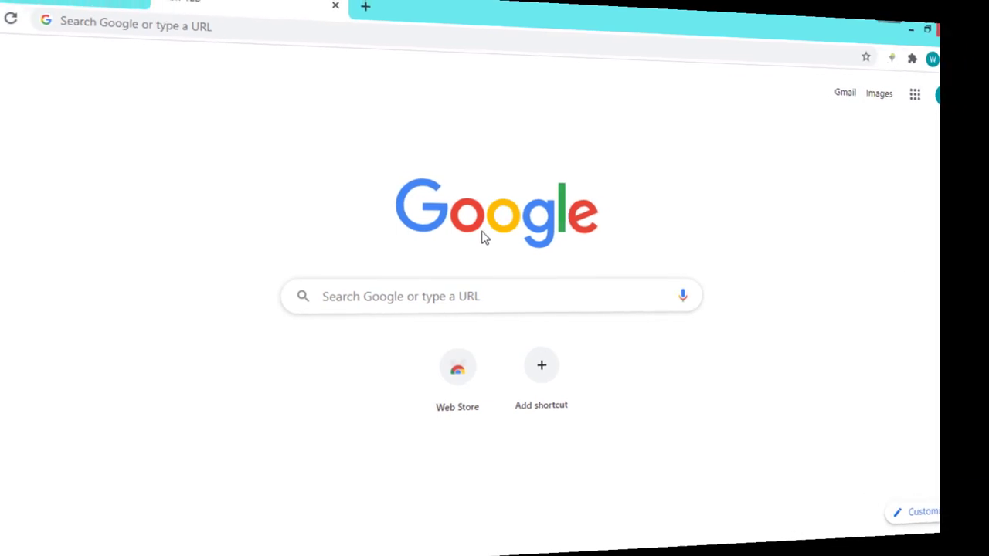
# Go to infinityfree.net and open the free account sign-up page
pyautogui.click(279, 39)
pyautogui.write('in')
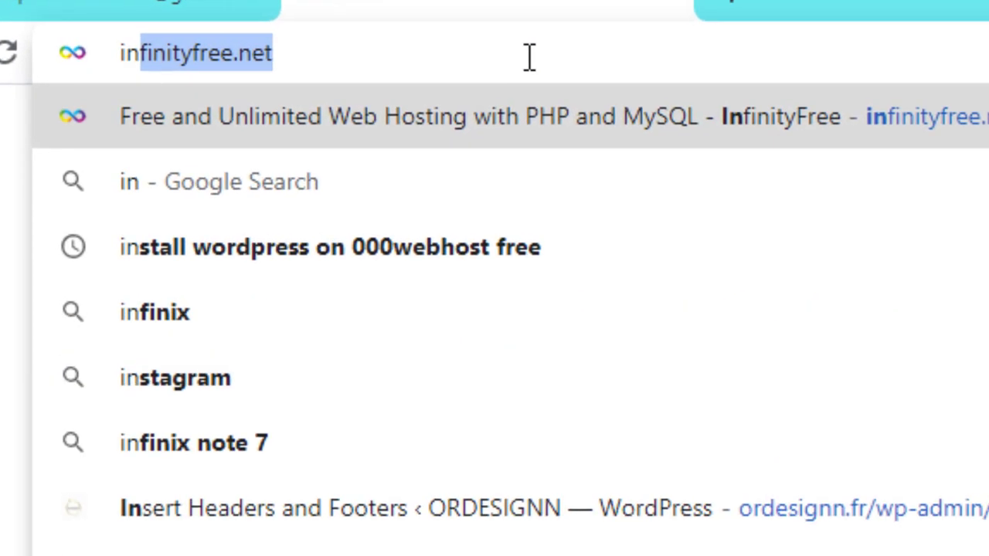
pyautogui.press('Return')
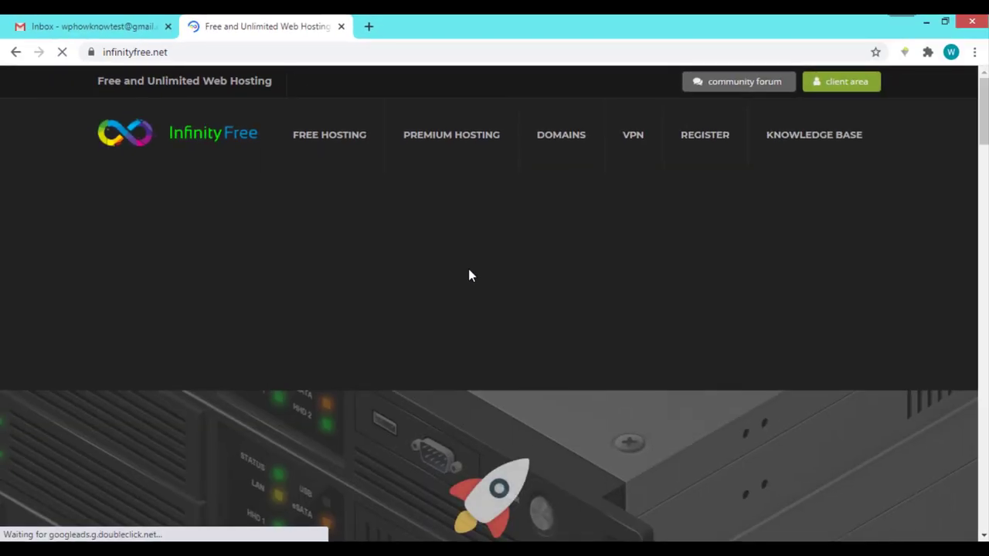
pyautogui.scroll(-4, 468, 276)
pyautogui.click(487, 360)
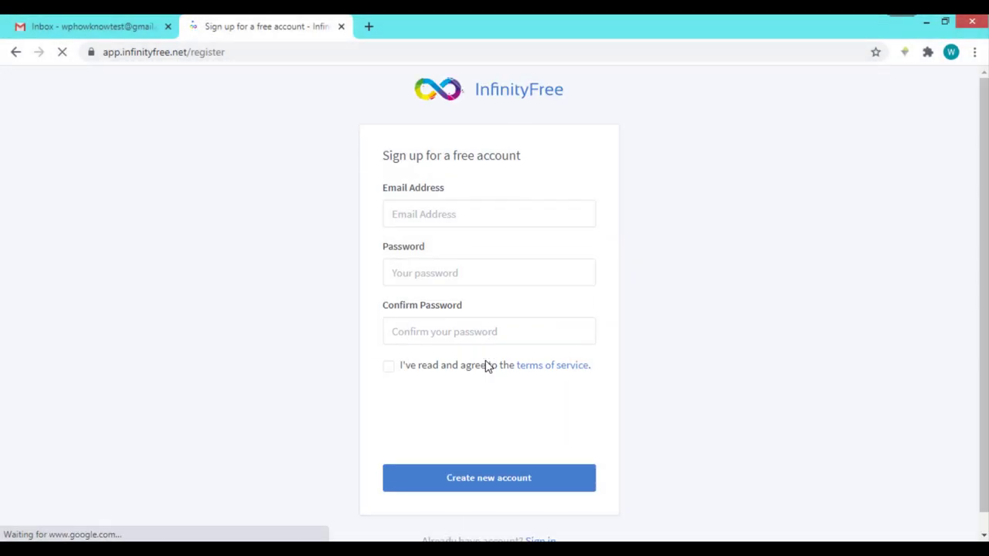
# Fill in the sign-up e-mail, password and matching confirmation, and accept the terms of service
pyautogui.click(400, 215)
pyautogui.hotkey('ctrl', 'v')
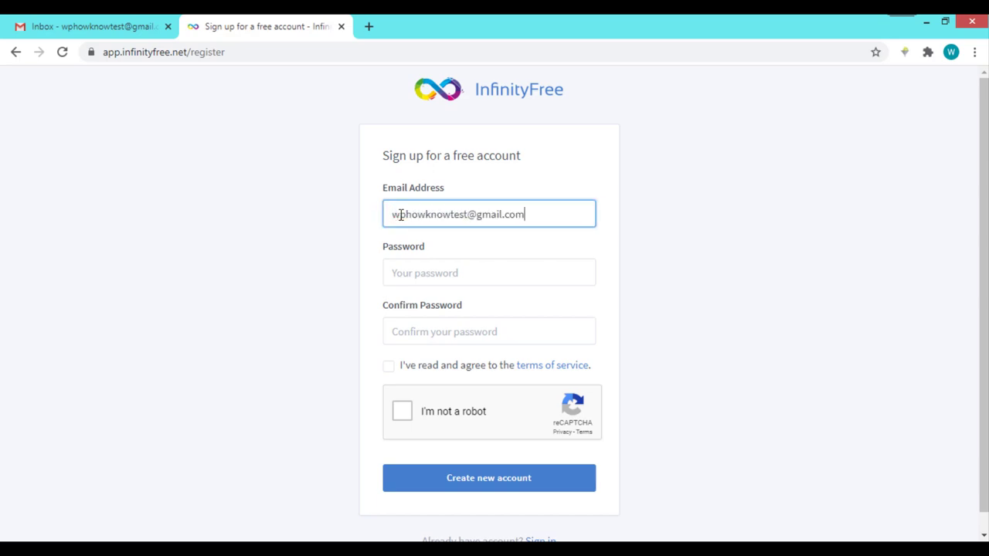
pyautogui.click(418, 273)
pyautogui.hotkey('ctrl', 'v')
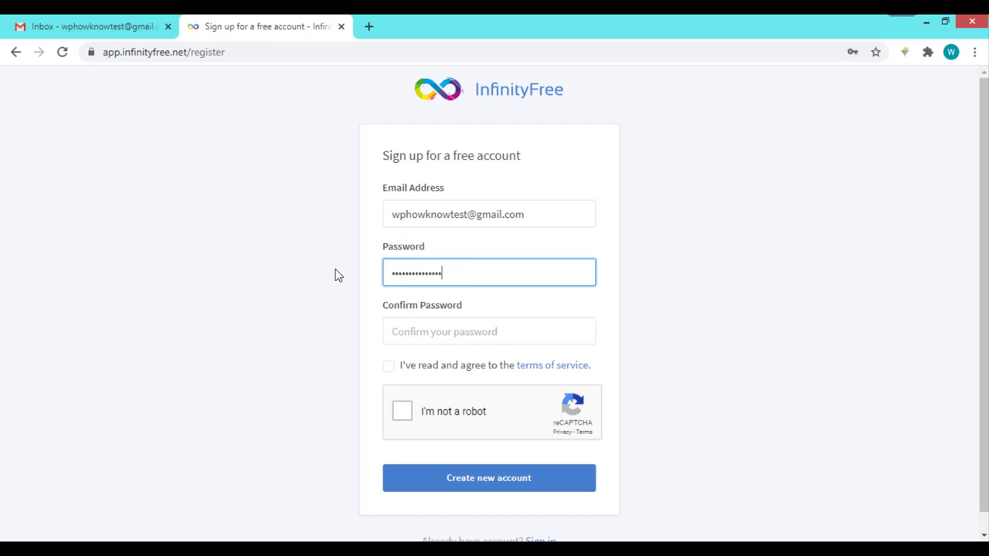
pyautogui.click(447, 332)
pyautogui.hotkey('ctrl', 'v')
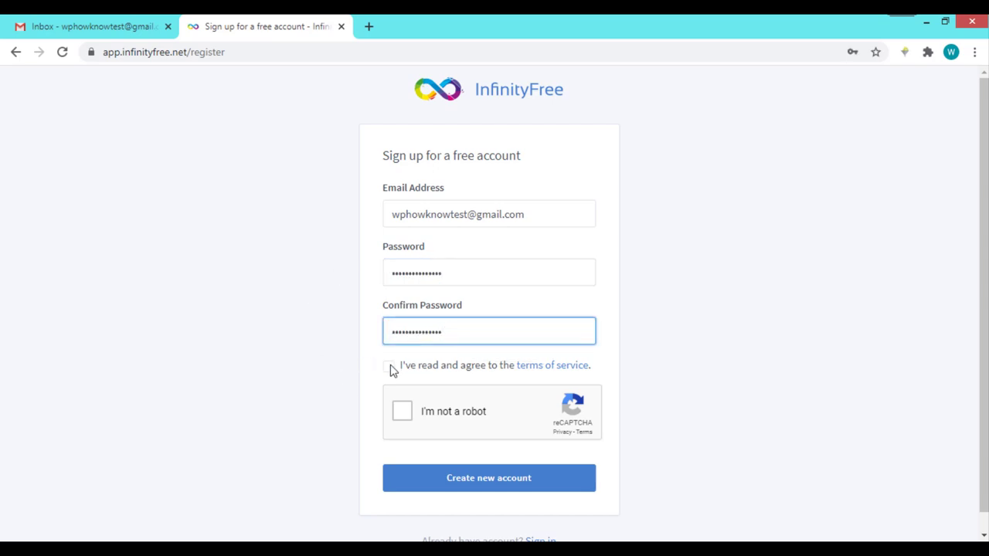
pyautogui.click(389, 368)
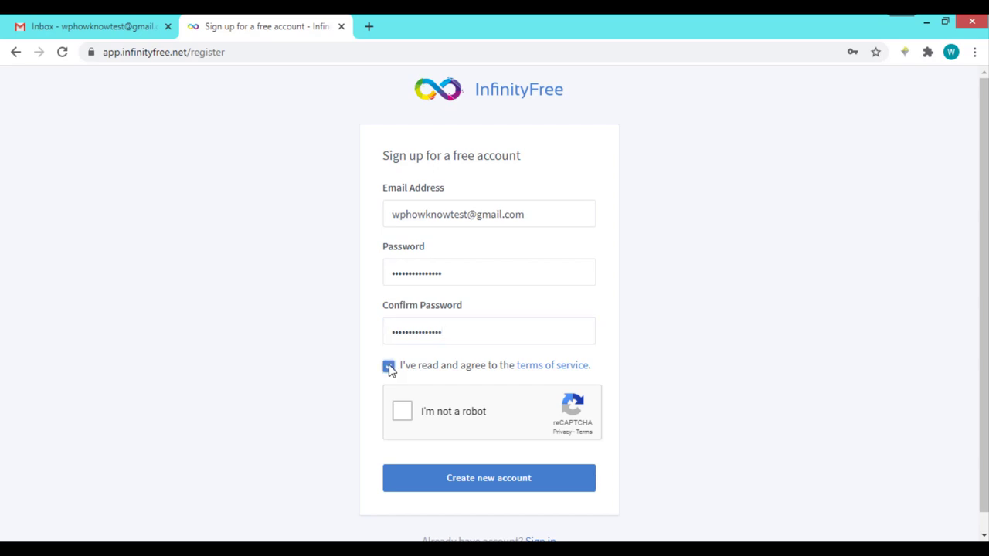
# Pass the parking-meter reCAPTCHA challenge and create the new free account
pyautogui.click(402, 414)
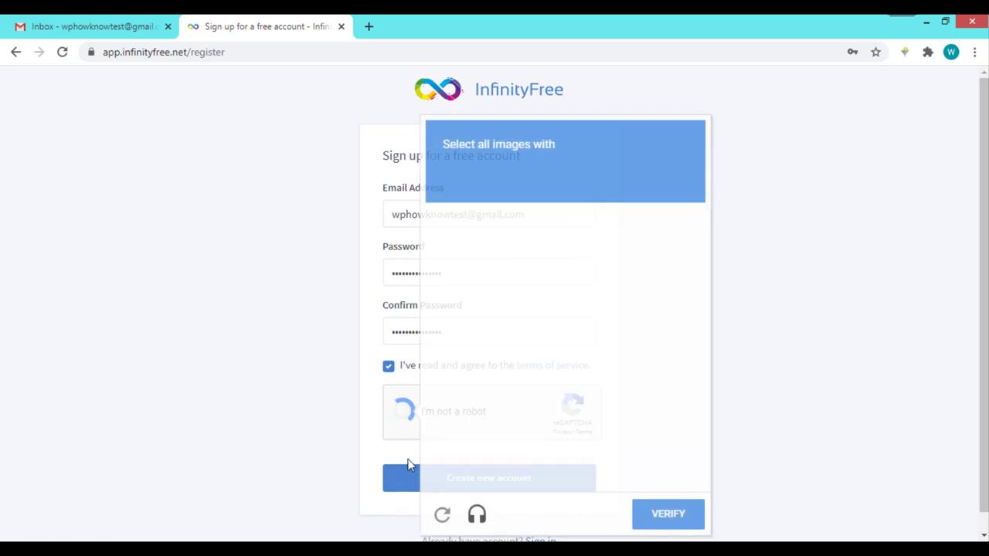
pyautogui.click(564, 460)
pyautogui.click(473, 444)
pyautogui.click(647, 265)
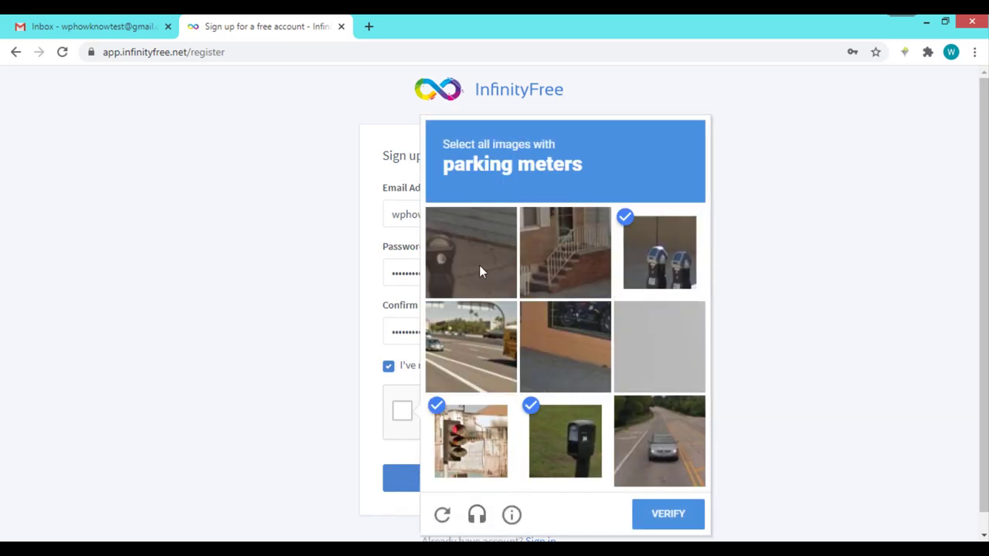
pyautogui.click(479, 265)
pyautogui.click(641, 516)
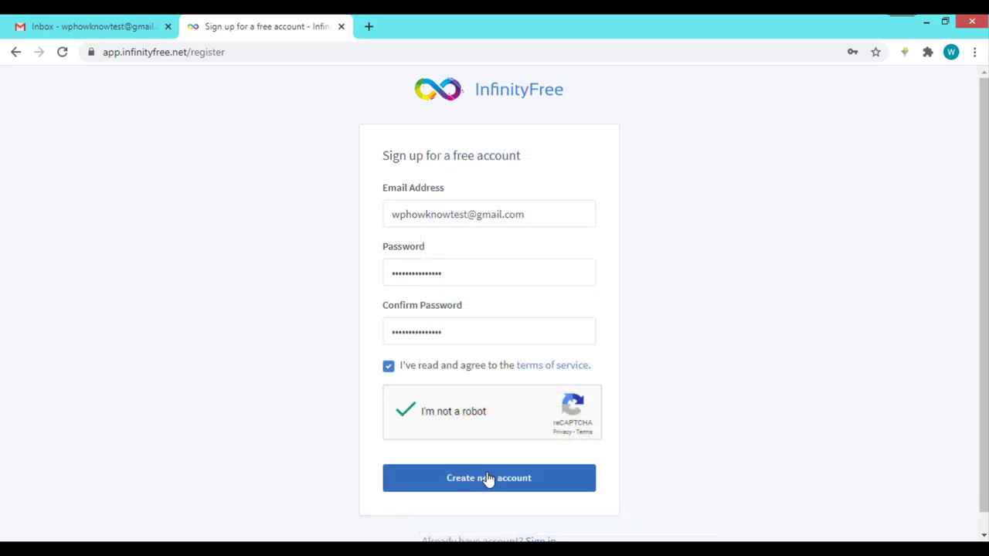
pyautogui.click(488, 478)
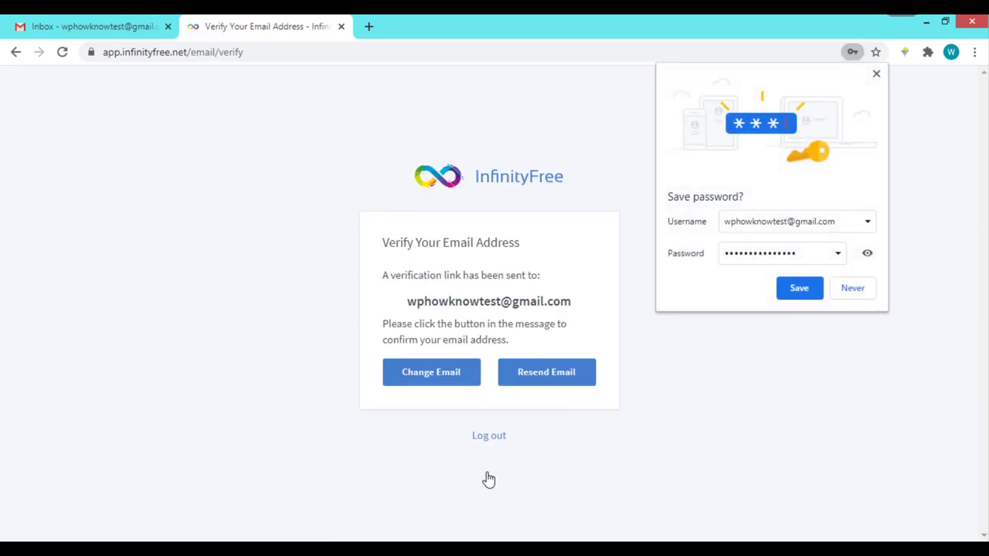
# Decline saving the password, then verify the address from the InfinityFree e-mail in Gmail
pyautogui.click(853, 289)
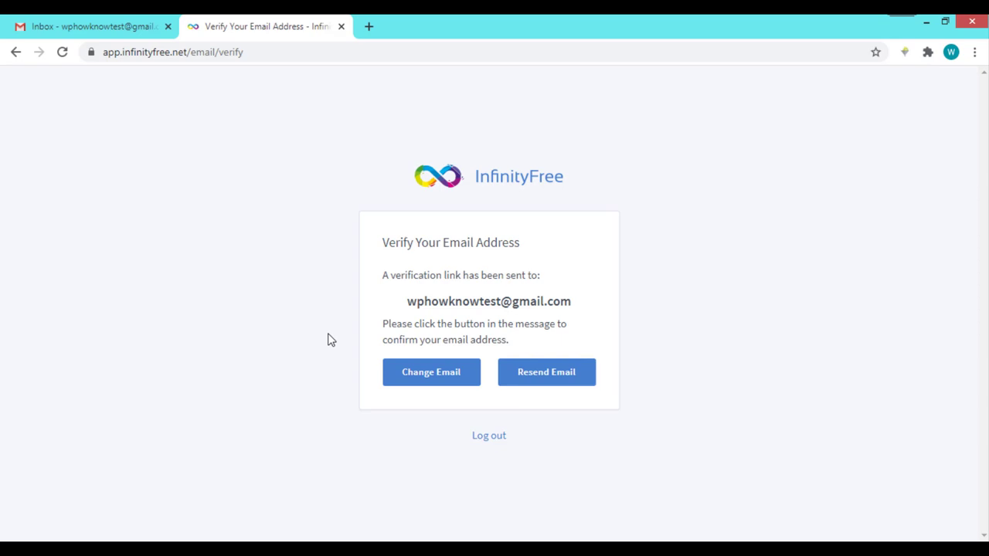
pyautogui.click(101, 31)
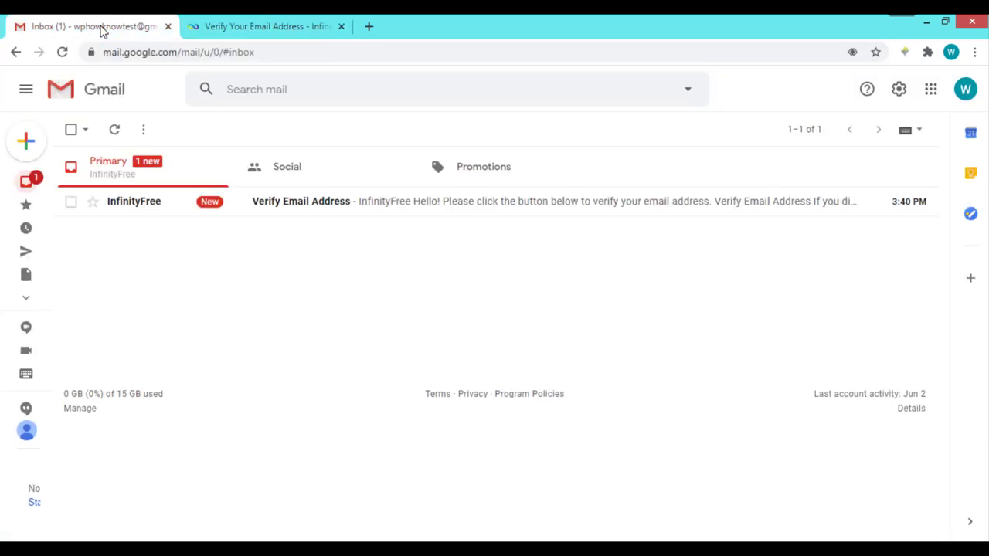
pyautogui.click(337, 199)
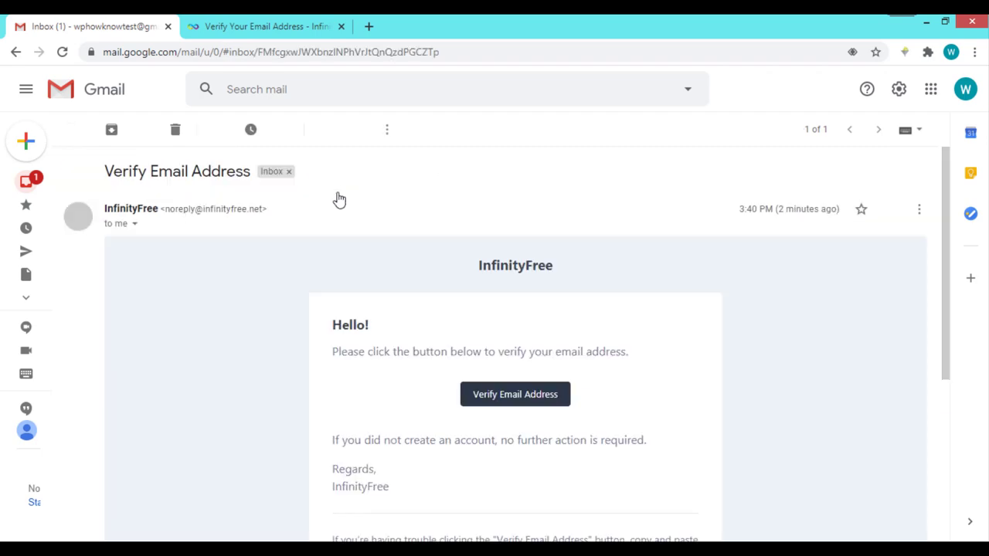
pyautogui.click(522, 400)
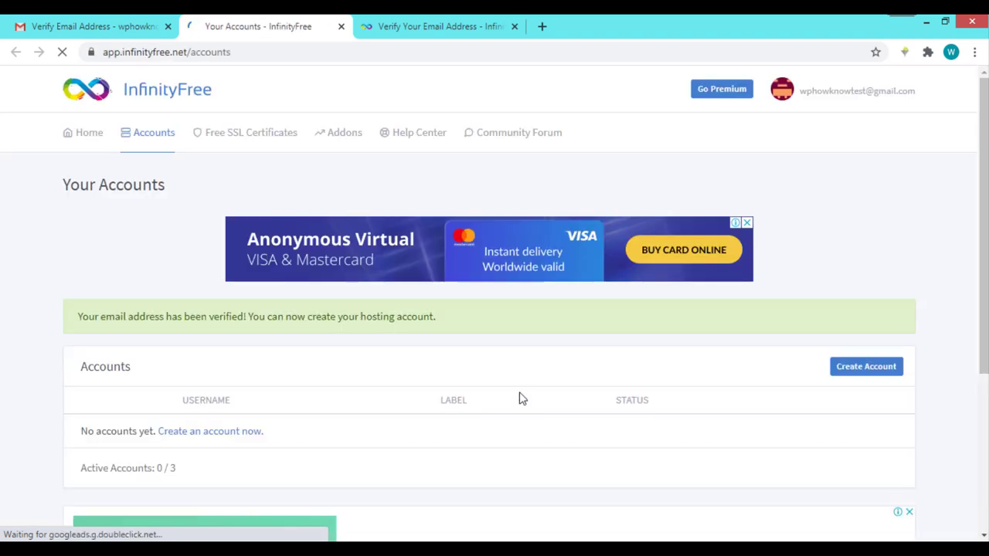
pyautogui.scroll(-1, 521, 400)
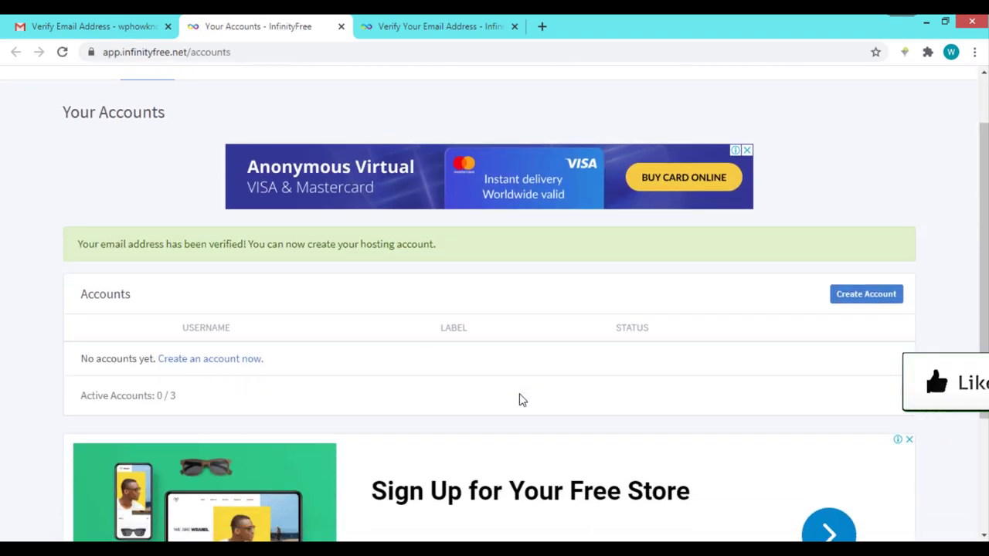
# Start a new hosting account from the empty Your Accounts page
pyautogui.moveTo(983, 271); pyautogui.dragTo(983, 281)
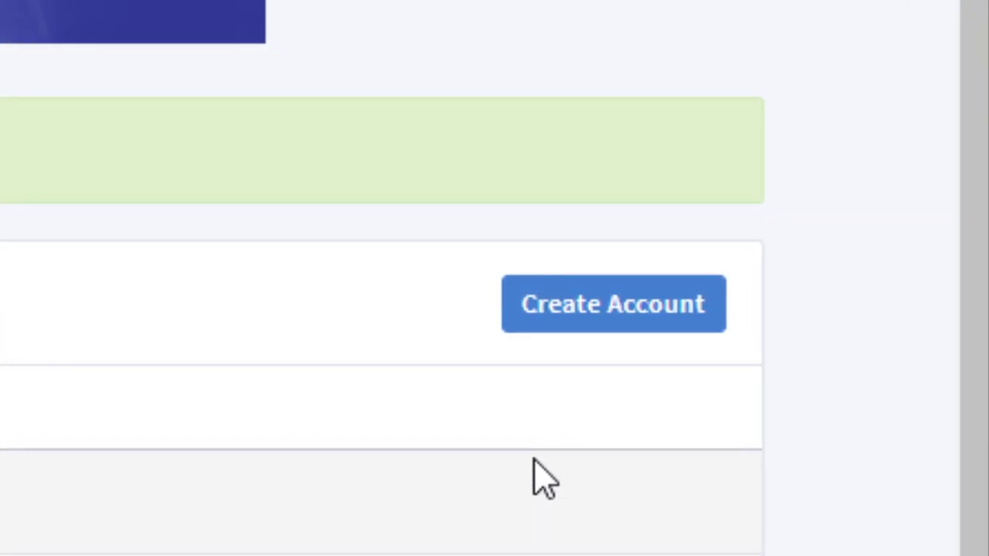
pyautogui.click(539, 328)
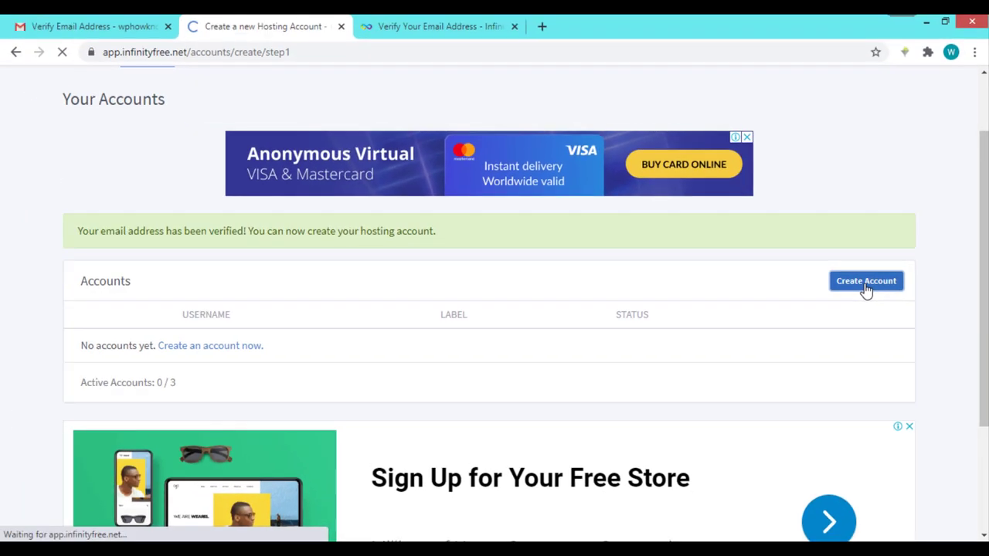
pyautogui.scroll(-2, 865, 290)
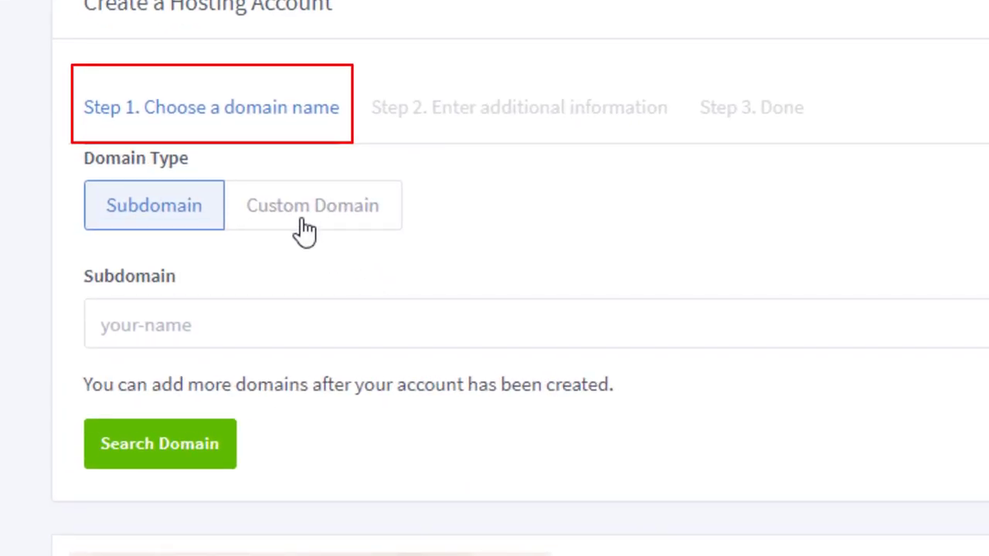
# Enter subdomain wphowknow with the .rf.gd extension and search its availability
pyautogui.click(305, 230)
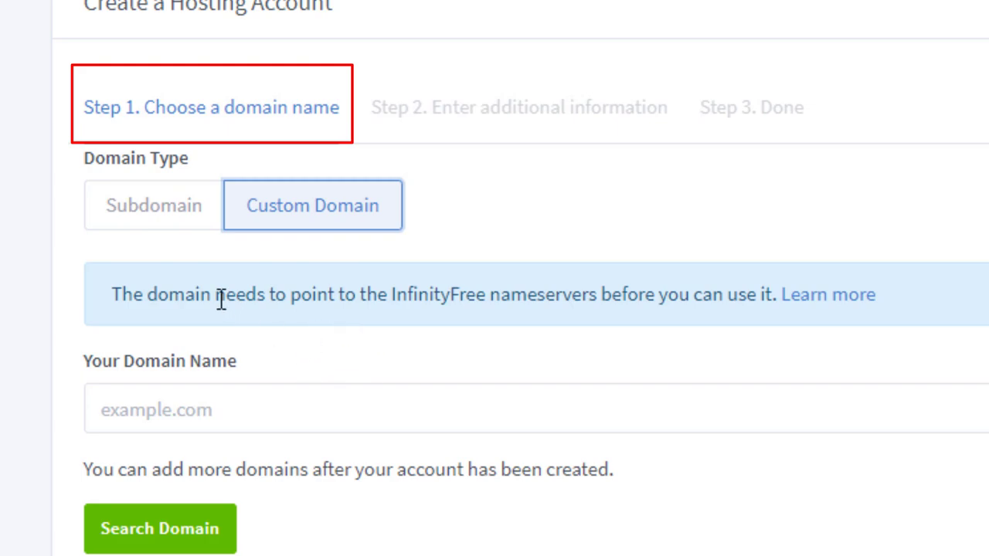
pyautogui.click(151, 219)
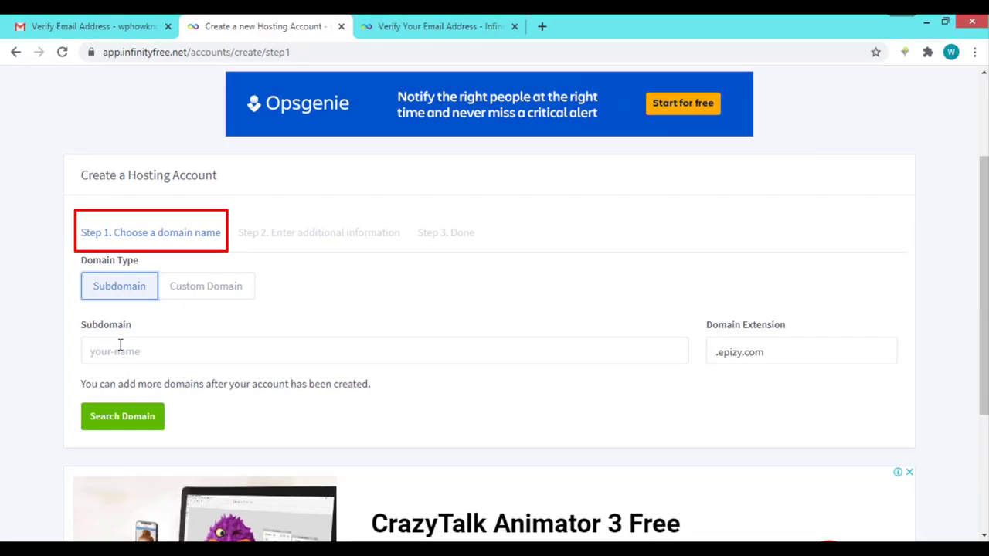
pyautogui.click(144, 349)
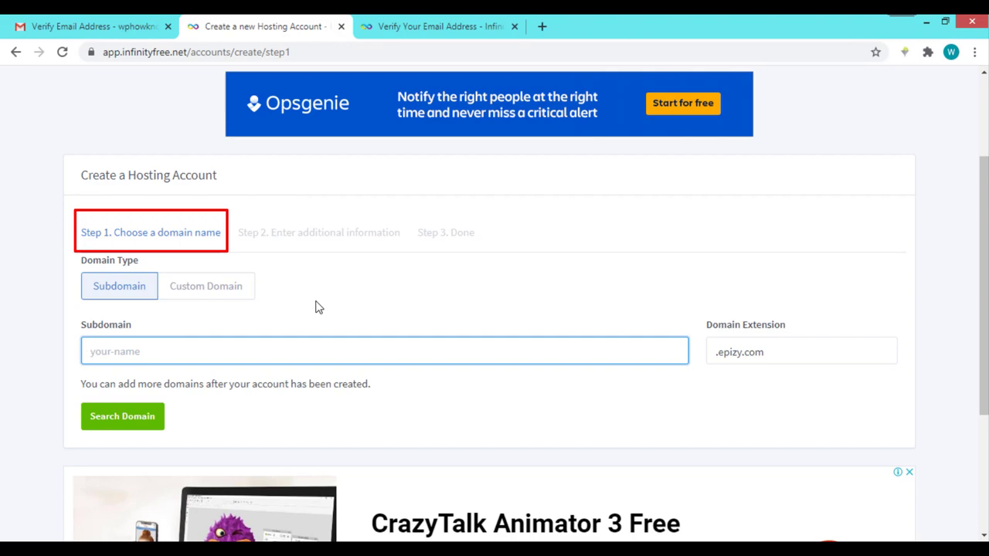
pyautogui.write('wphowknow')
pyautogui.click(749, 357)
pyautogui.click(736, 387)
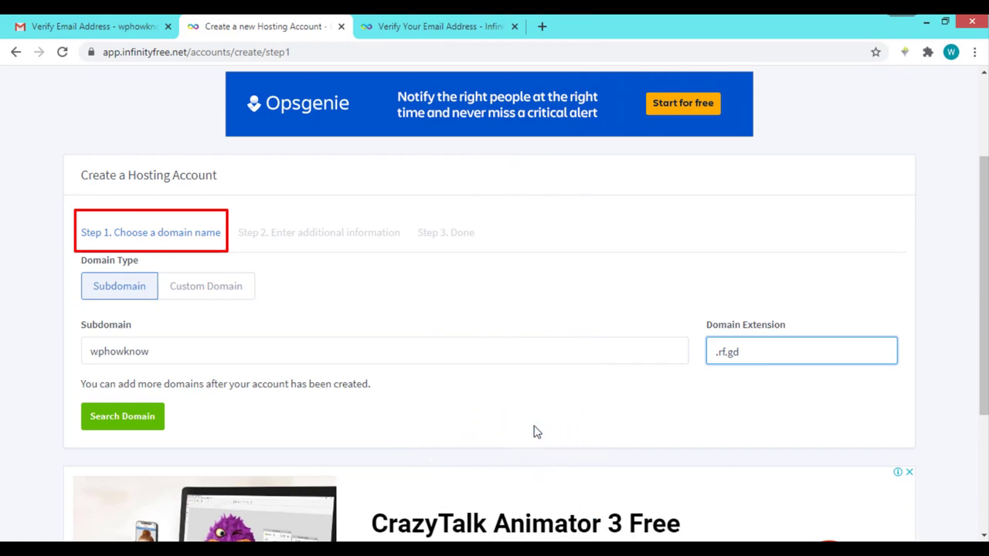
pyautogui.click(120, 418)
pyautogui.click(120, 419)
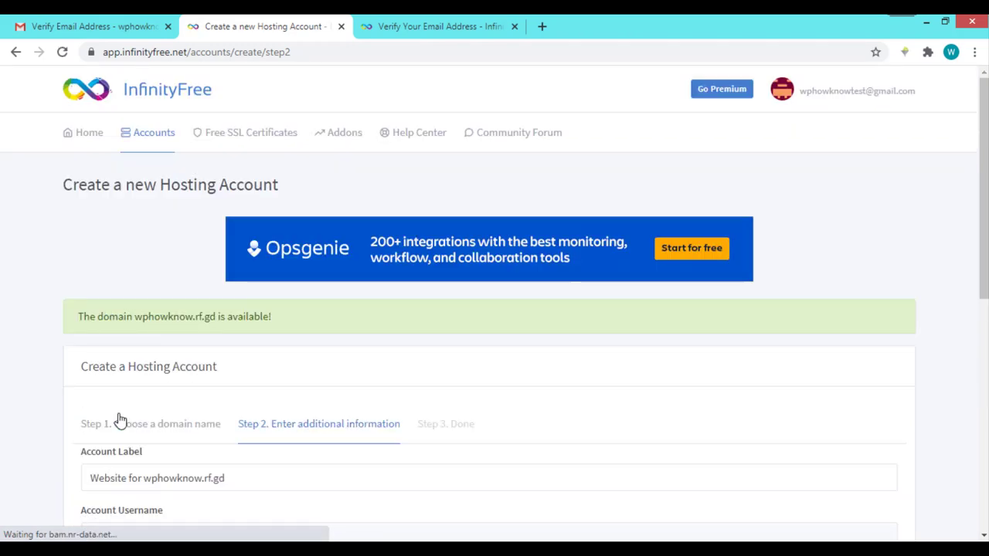
# Keep the prefilled account label 'Website for wphowknow.rf.gd' unchanged
pyautogui.scroll(-2, 624, 355)
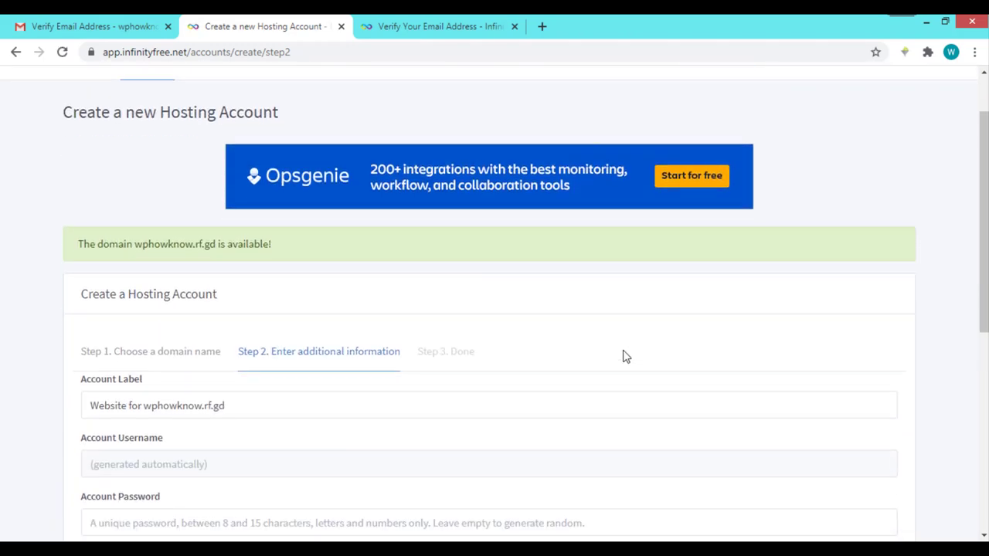
pyautogui.scroll(-1, 626, 357)
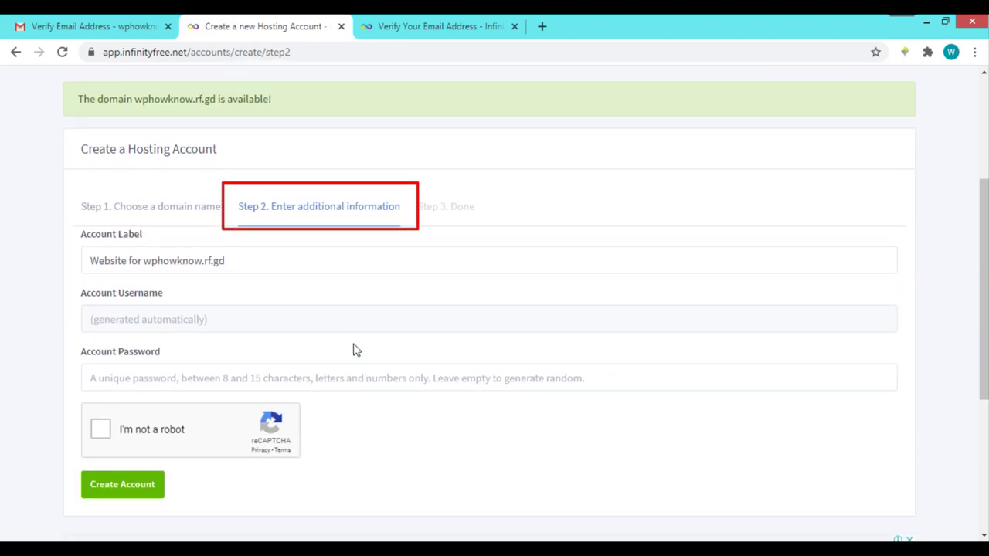
pyautogui.moveTo(89, 263); pyautogui.dragTo(304, 265)
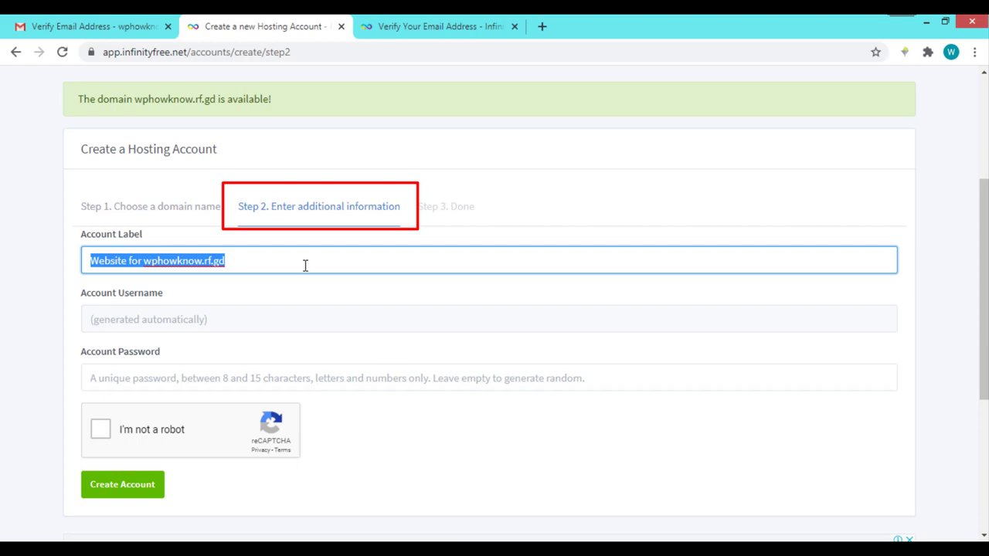
pyautogui.click(345, 293)
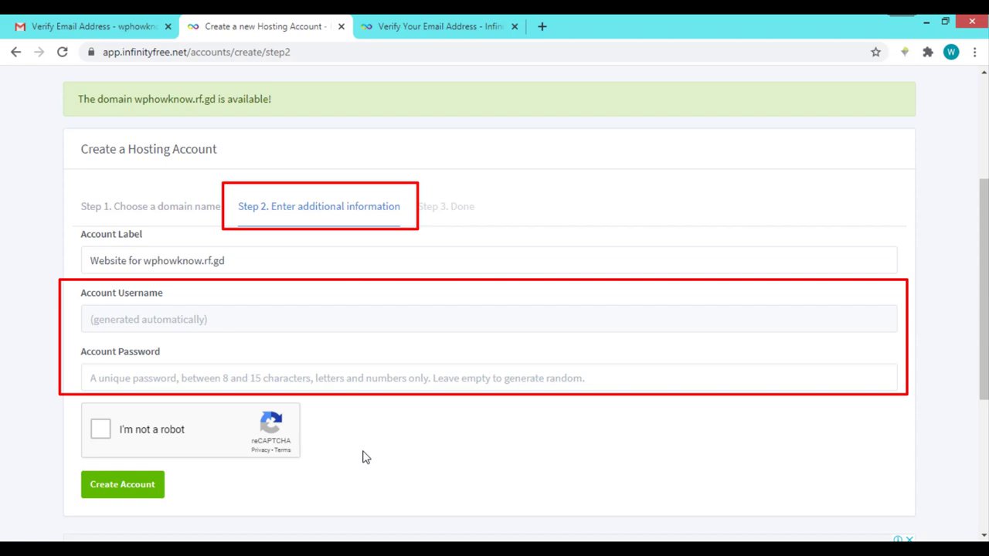
# Solve the fire-hydrant reCAPTCHA and create the hosting account
pyautogui.click(101, 431)
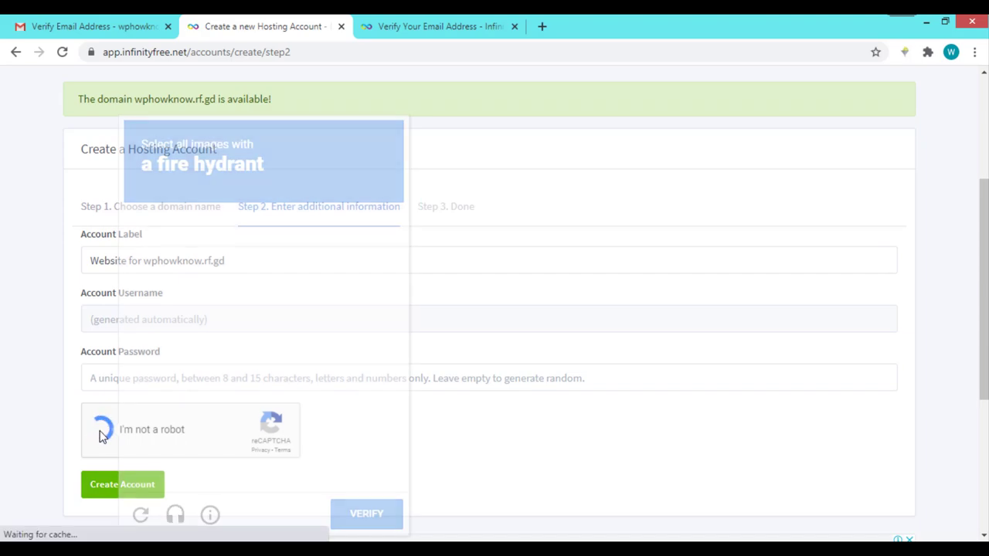
pyautogui.click(169, 347)
pyautogui.click(264, 347)
pyautogui.click(263, 441)
pyautogui.click(338, 509)
pyautogui.click(122, 487)
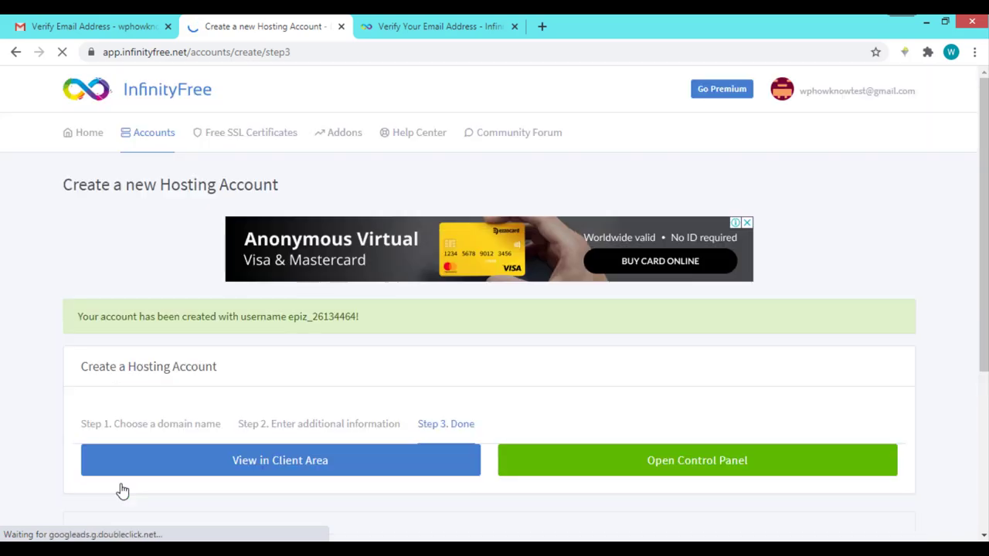
# Open the wphowknow.rf.gd account in the client area
pyautogui.scroll(-2, 2, 400)
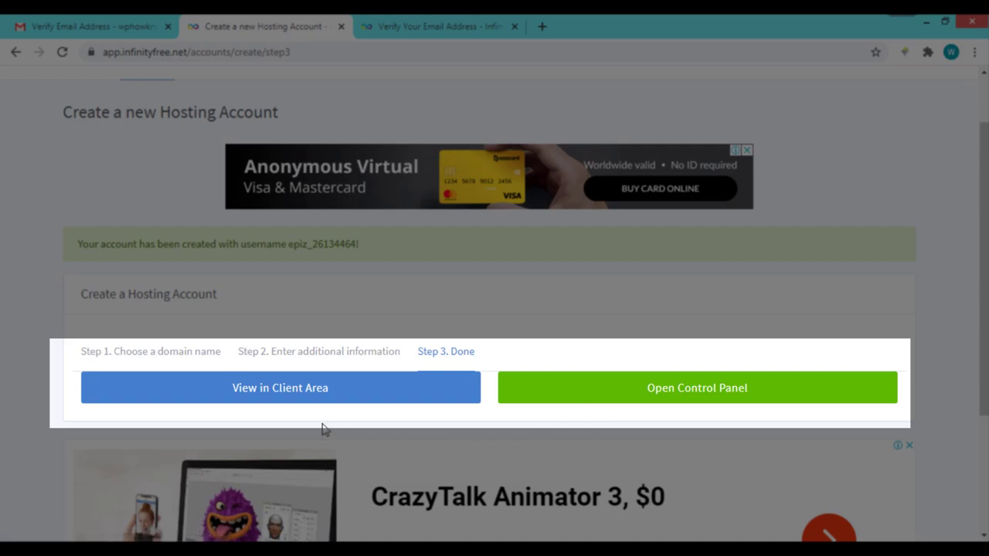
pyautogui.click(271, 396)
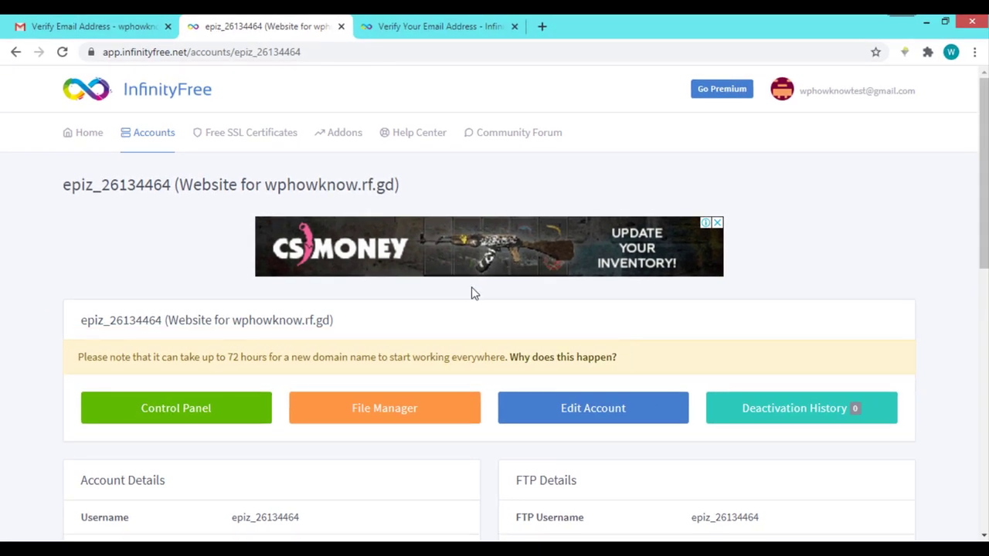
# Show the account password in plain text under Account Details
pyautogui.scroll(-5, 475, 292)
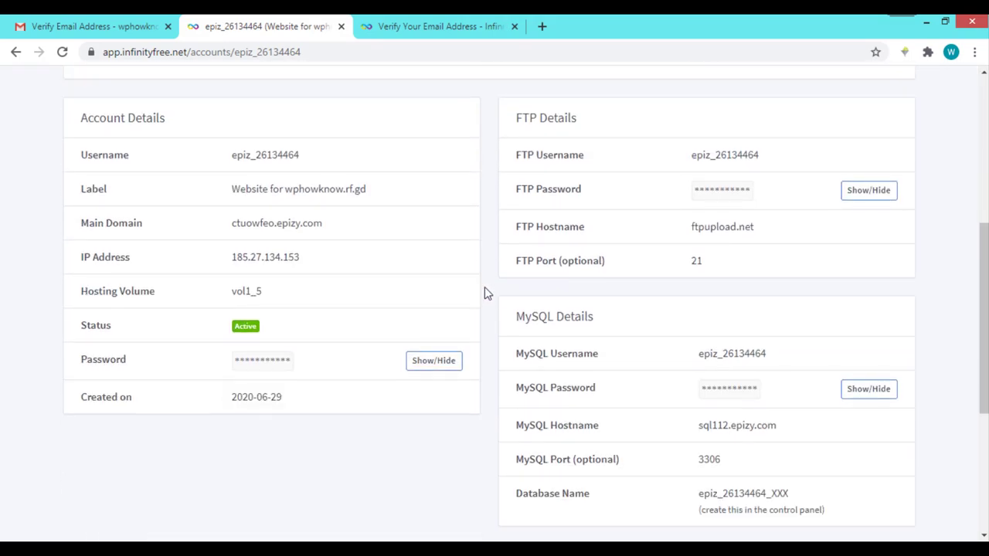
pyautogui.scroll(1, 486, 292)
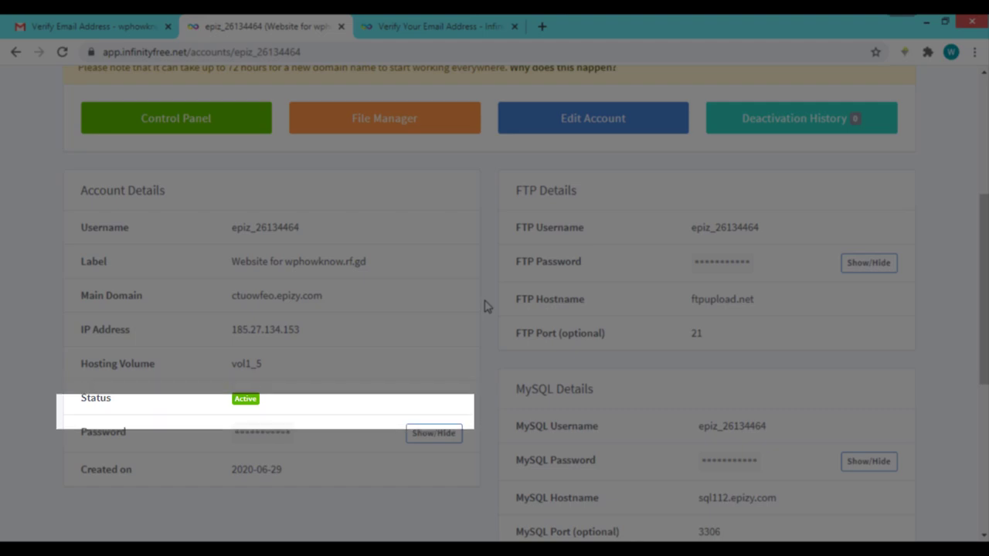
pyautogui.click(433, 432)
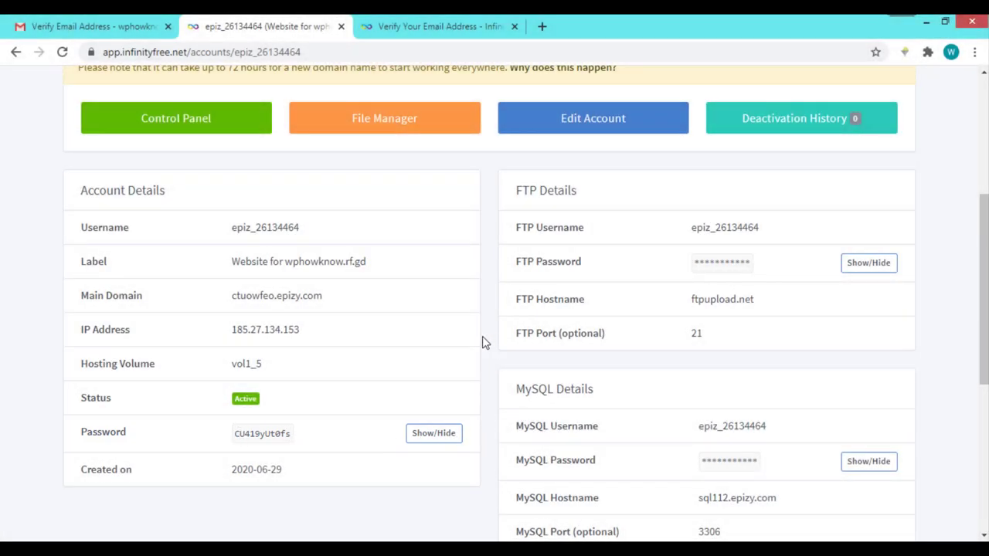
# Launch the hosting Control Panel for wphowknow.rf.gd
pyautogui.scroll(-3, 567, 280)
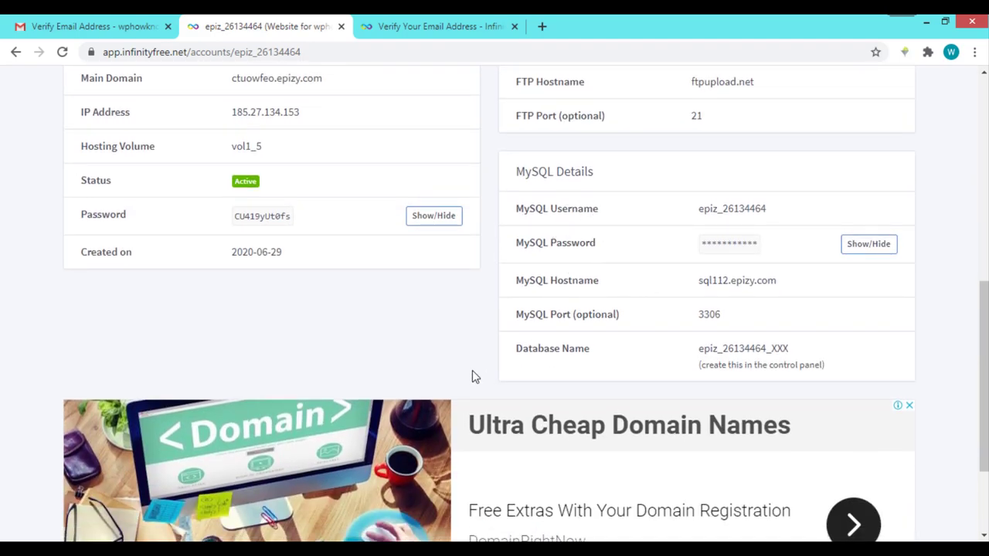
pyautogui.scroll(3, 472, 370)
pyautogui.scroll(1, 485, 386)
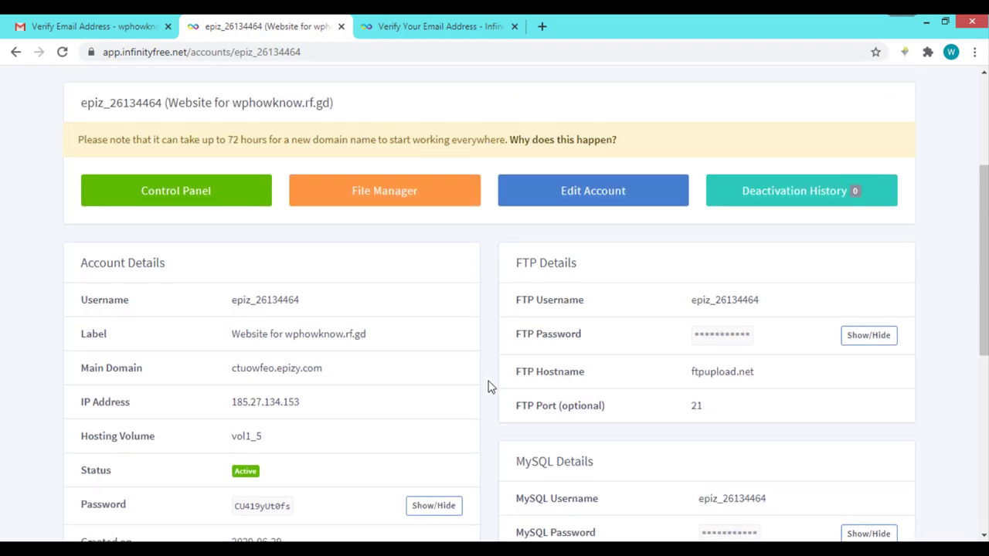
pyautogui.click(183, 199)
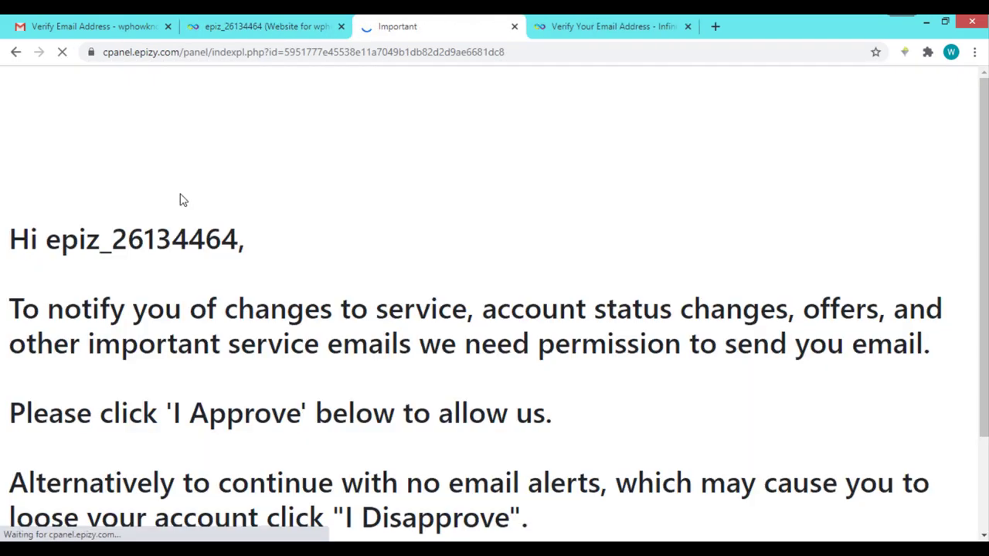
# Approve receiving InfinityFree service e-mails so the control panel loads
pyautogui.scroll(-2, 184, 199)
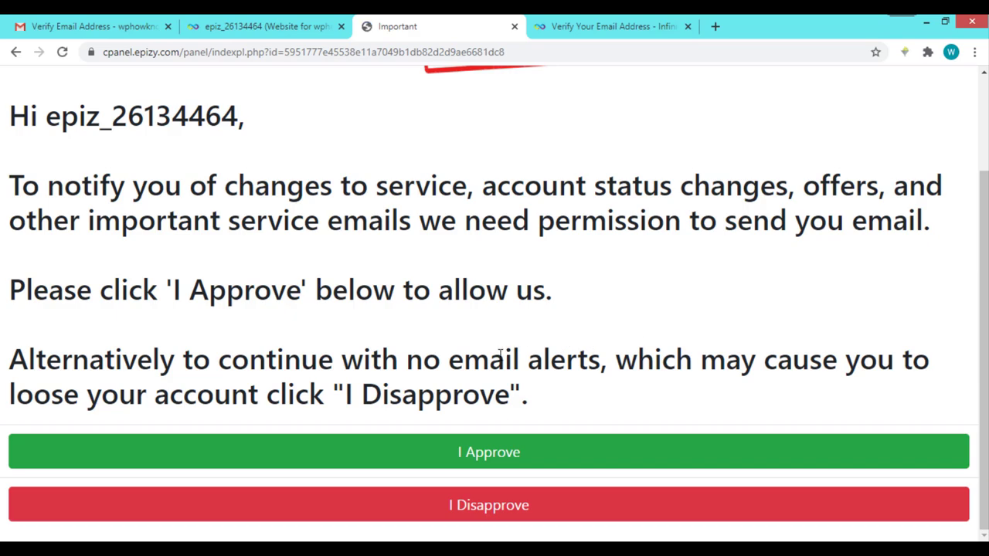
pyautogui.click(488, 461)
pyautogui.click(488, 460)
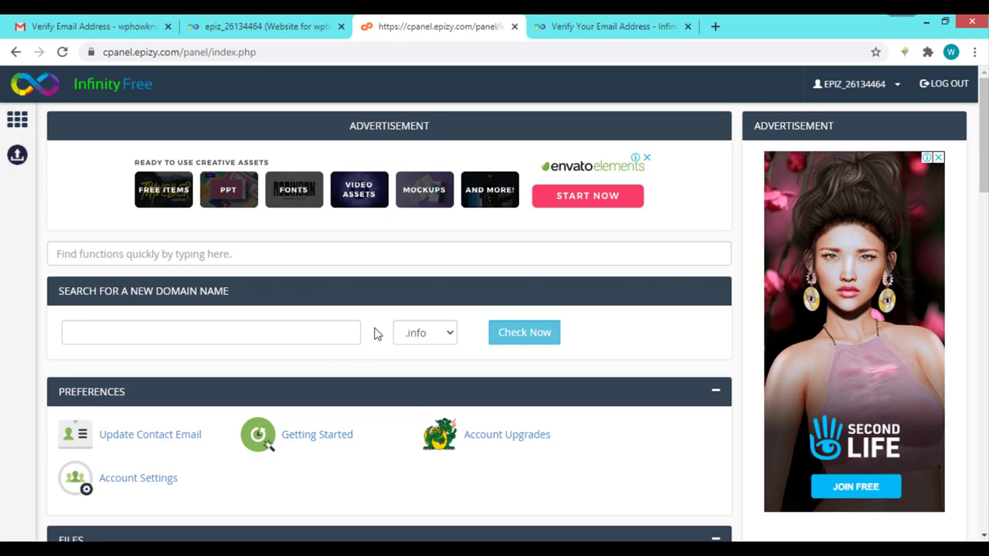
# Scroll through the control panel down to the Software section with Softaculous
pyautogui.scroll(-5, 379, 331)
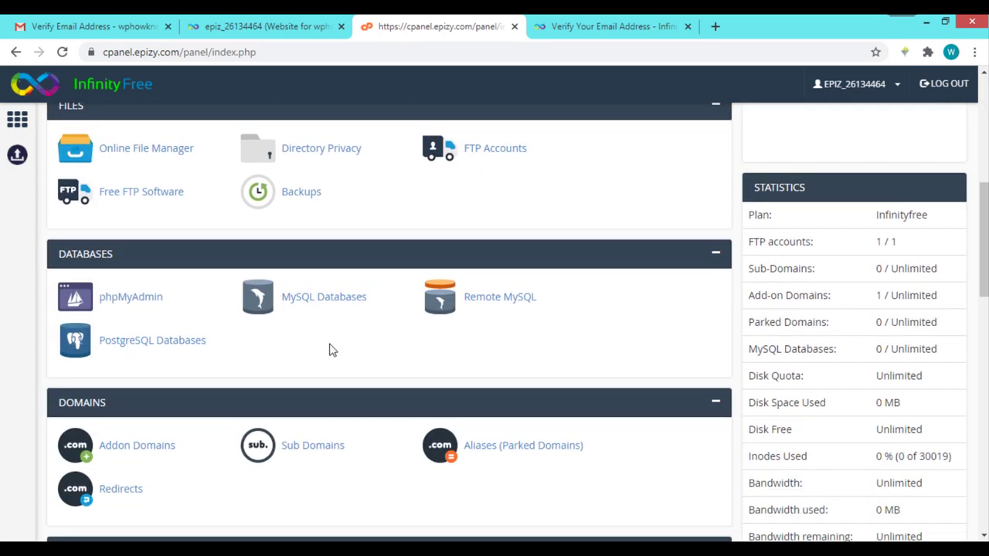
pyautogui.scroll(-2, 112, 285)
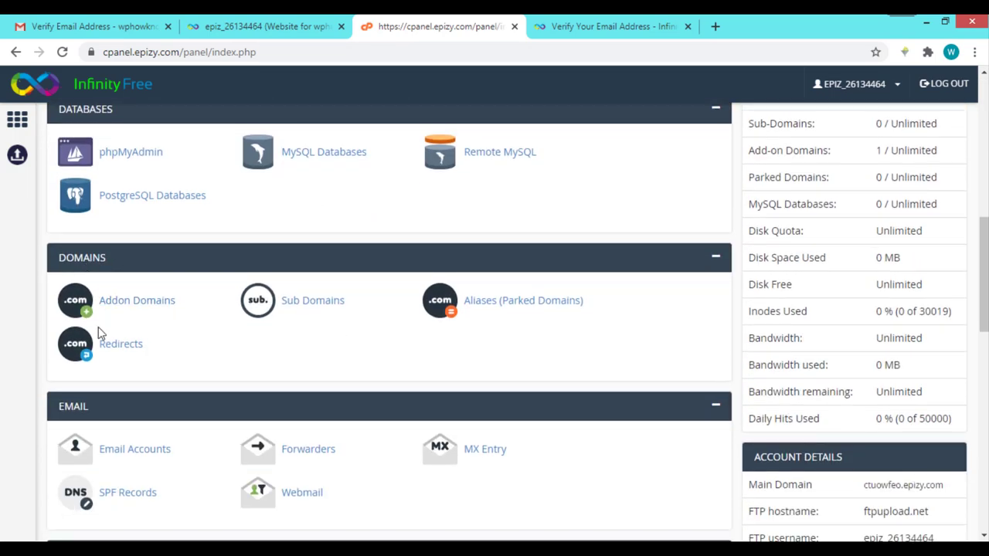
pyautogui.scroll(-1, 109, 347)
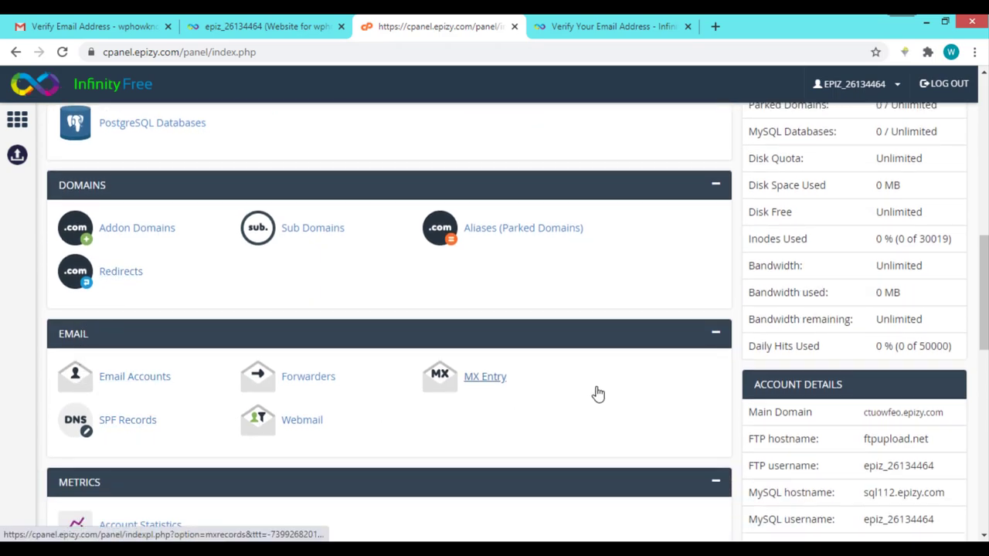
pyautogui.scroll(2, 728, 397)
pyautogui.scroll(1, 694, 392)
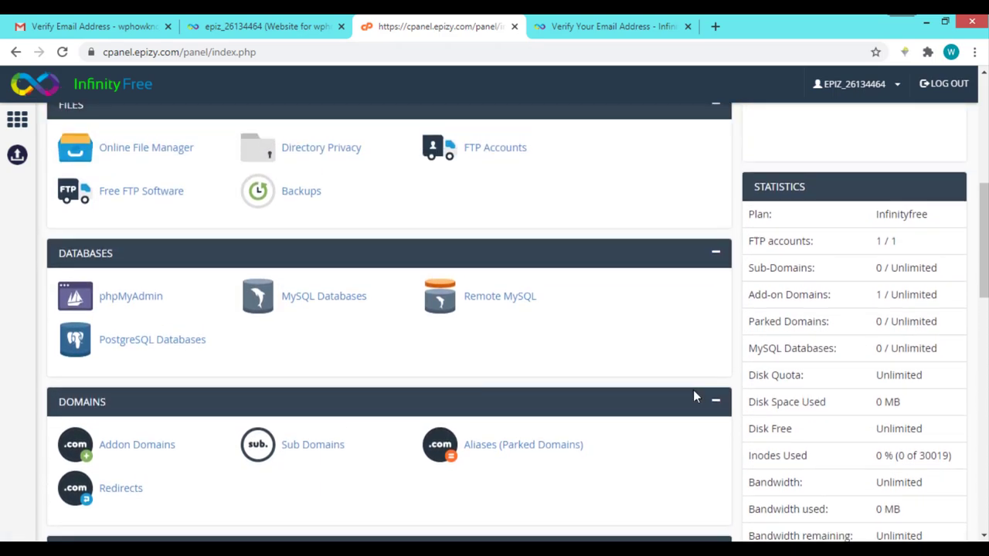
pyautogui.scroll(-1, 693, 392)
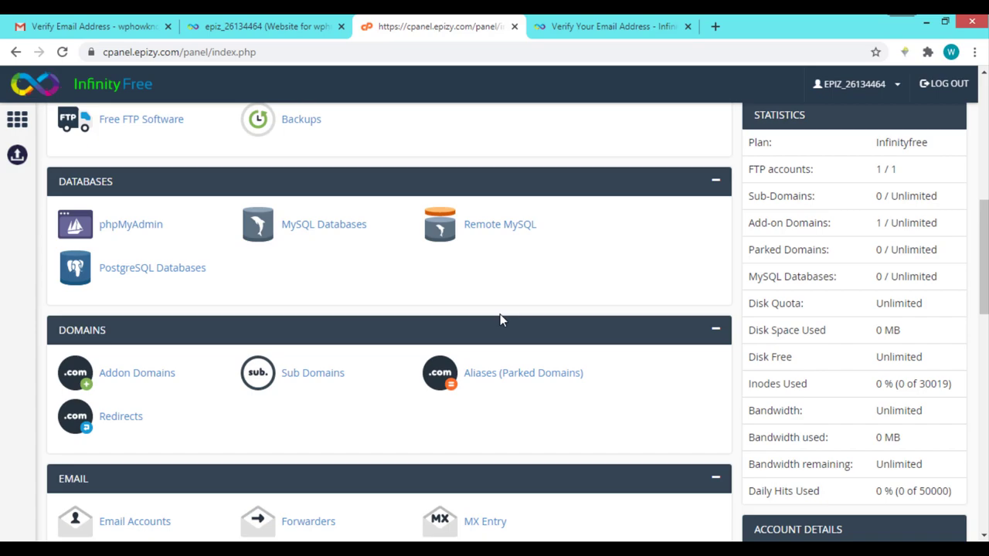
pyautogui.scroll(-8, 500, 314)
pyautogui.scroll(-4, 498, 322)
pyautogui.scroll(8, 499, 323)
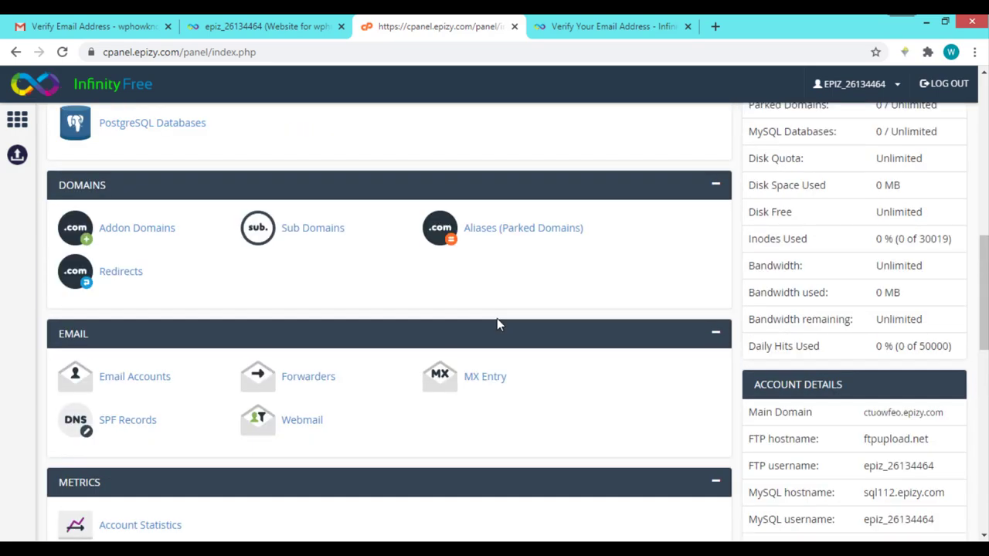
pyautogui.scroll(-5, 497, 325)
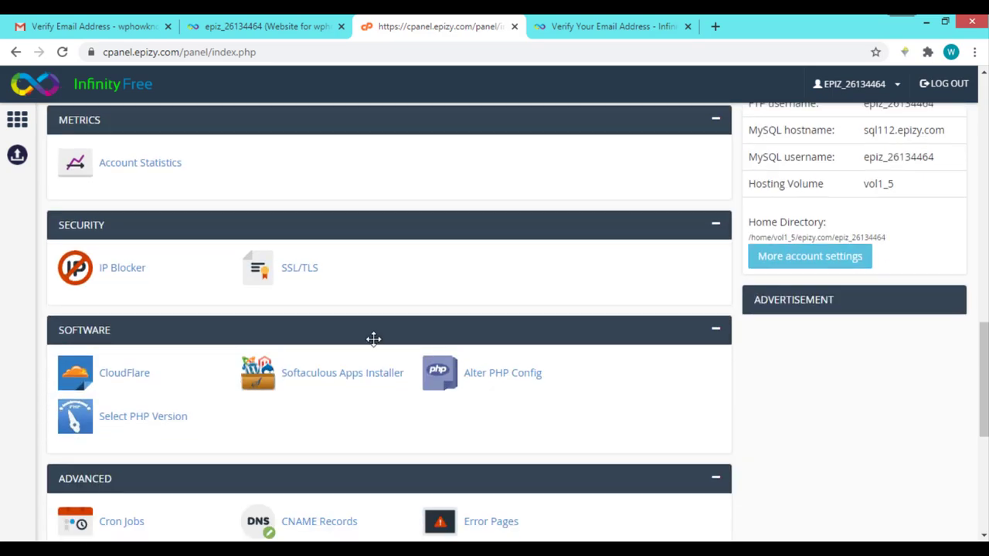
# Launch Softaculous Apps Installer and find WordPress at the top of Top Scripts
pyautogui.click(324, 374)
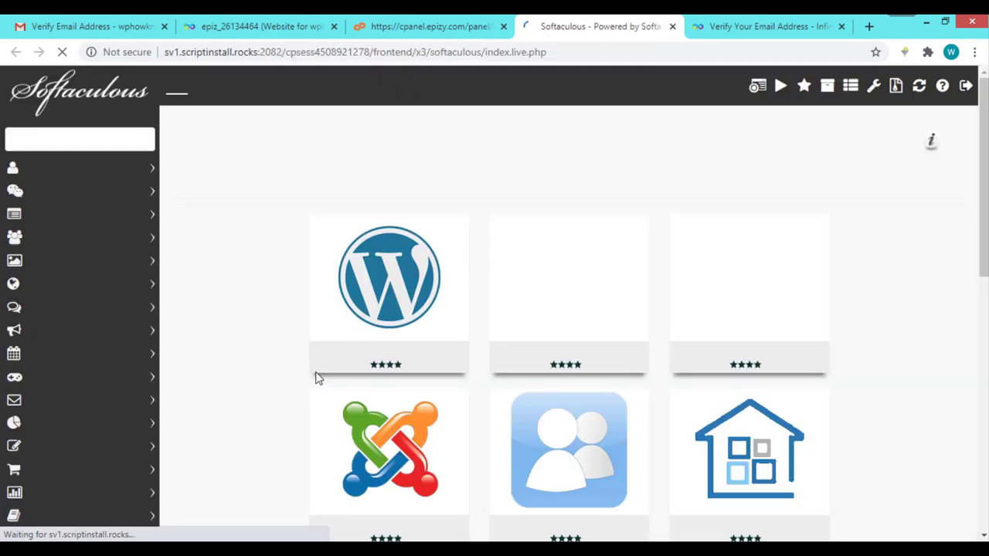
pyautogui.scroll(-1, 258, 379)
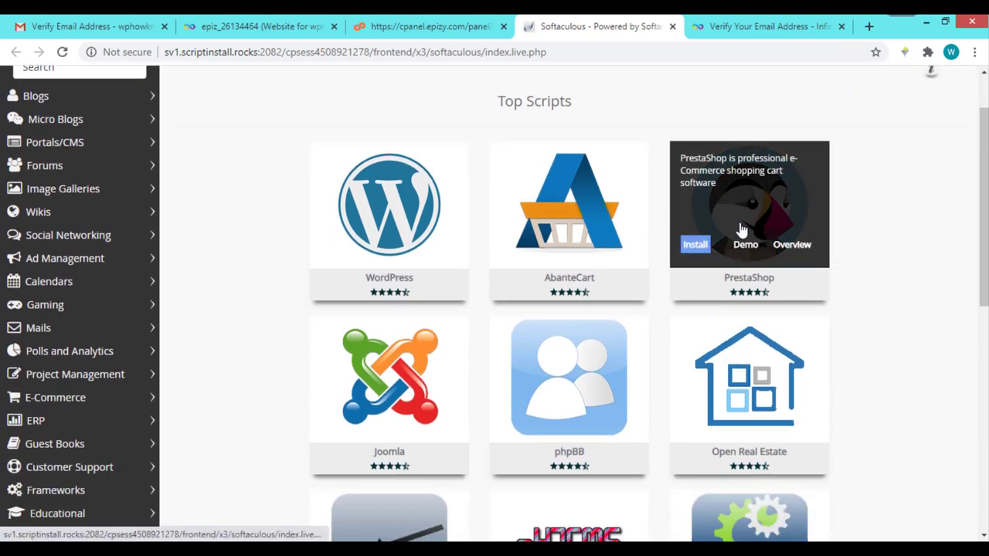
pyautogui.moveTo(566, 387)
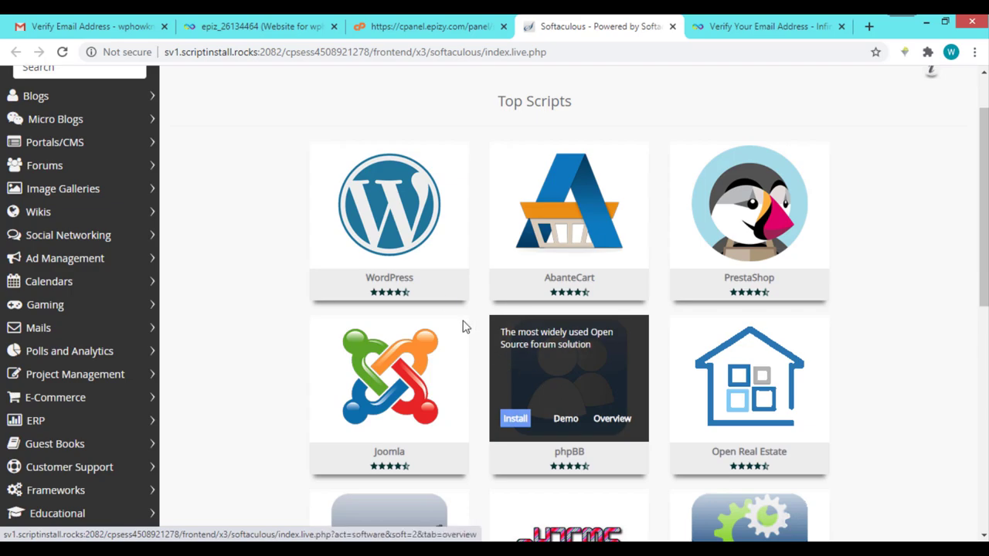
pyautogui.moveTo(371, 226)
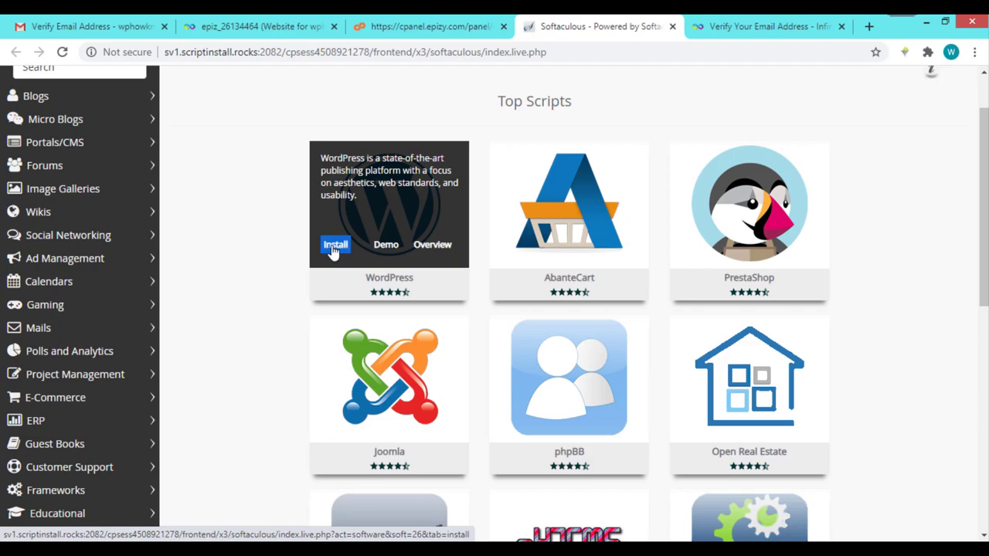
pyautogui.click(336, 247)
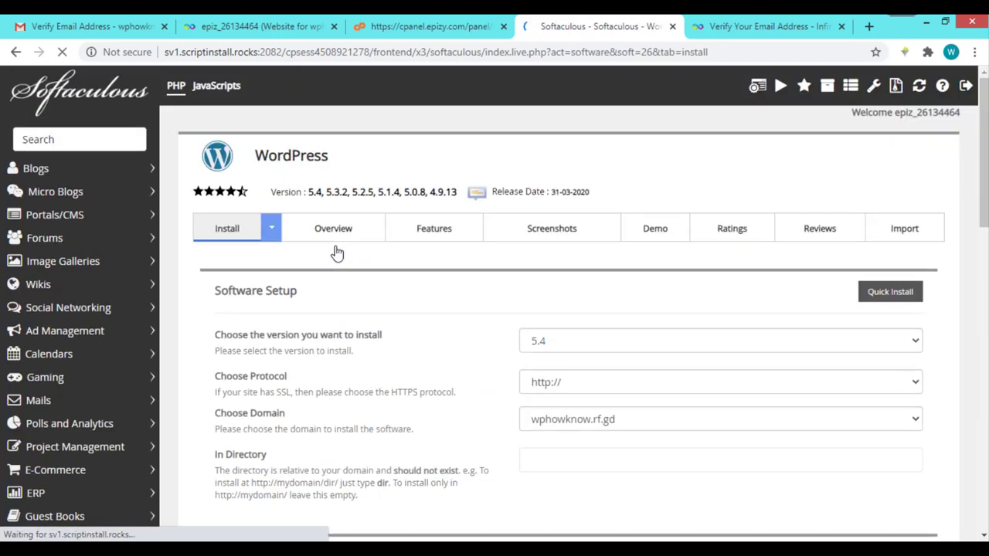
pyautogui.scroll(-1, 480, 292)
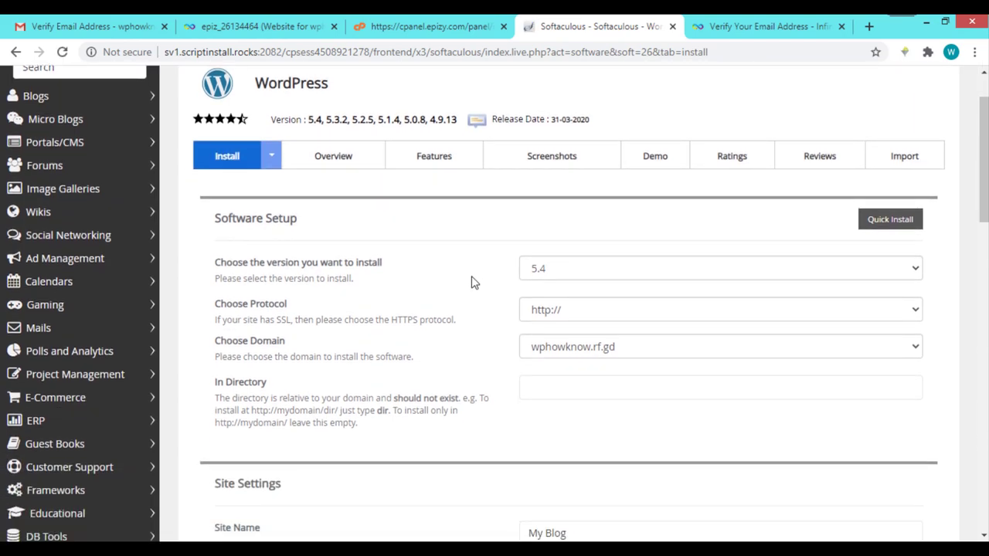
pyautogui.click(556, 267)
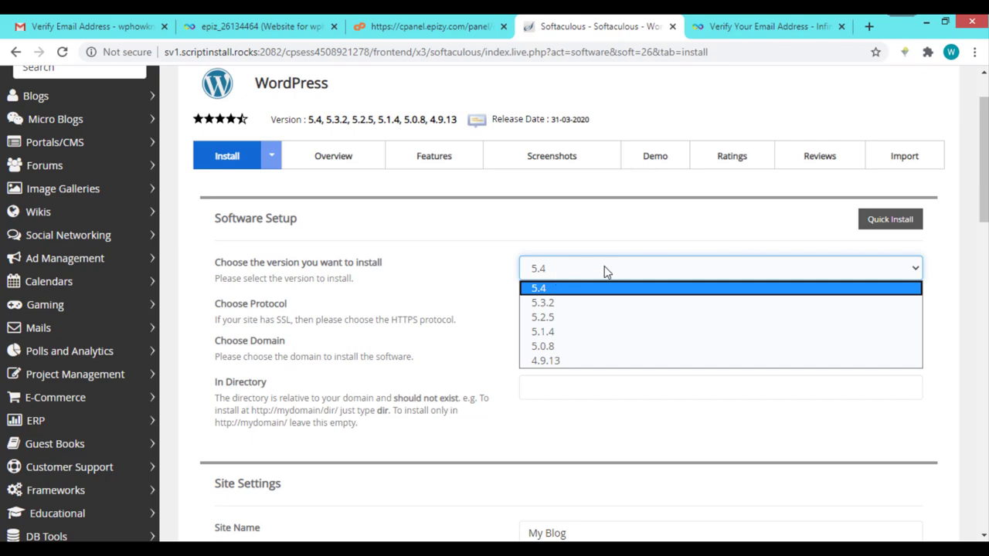
pyautogui.click(540, 291)
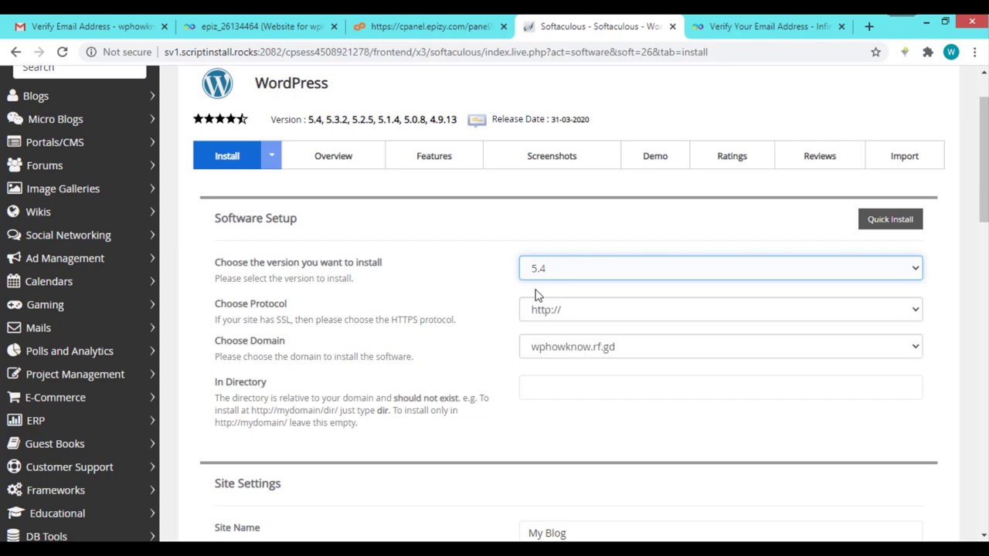
pyautogui.scroll(-1, 474, 256)
pyautogui.click(538, 239)
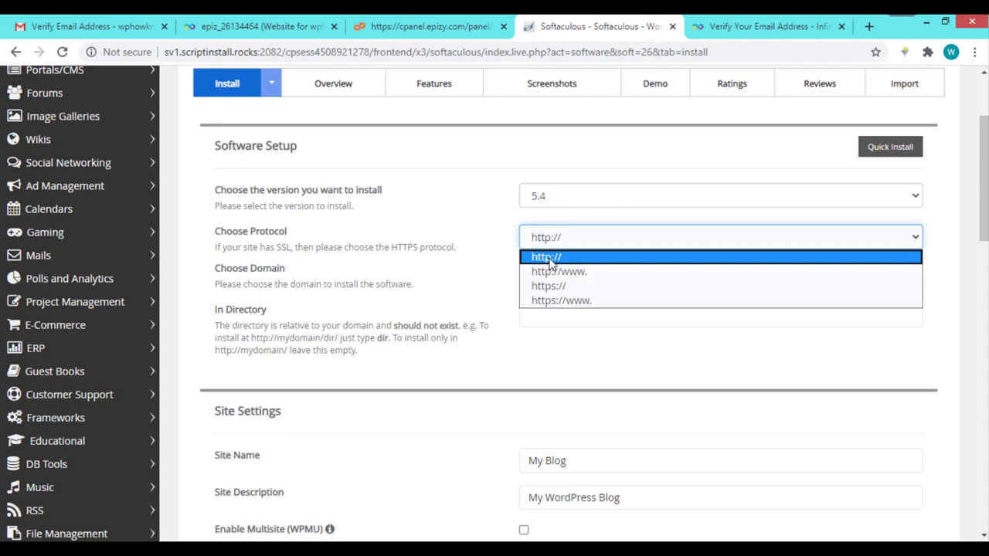
pyautogui.click(550, 262)
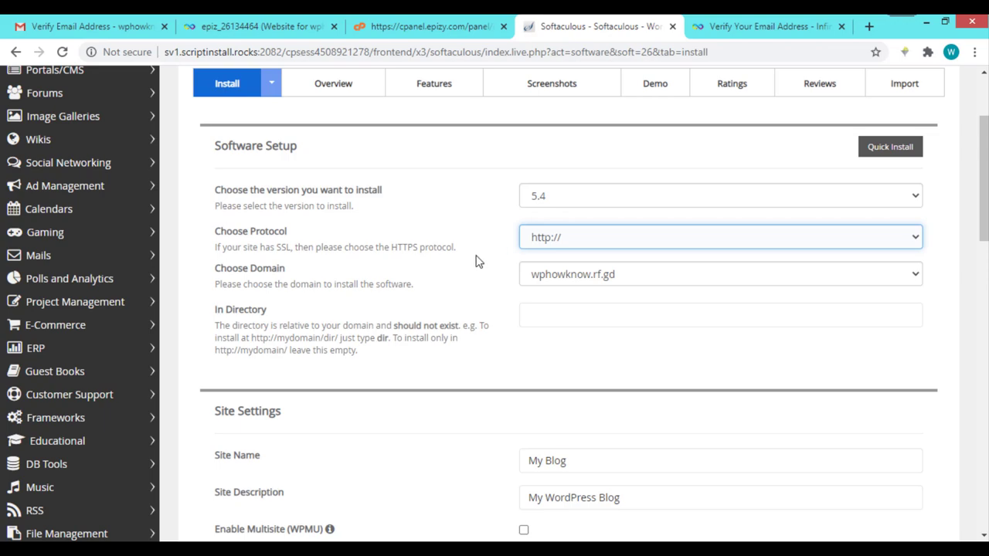
# Choose wphowknow.rf.gd as the domain and leave In Directory empty
pyautogui.click(546, 273)
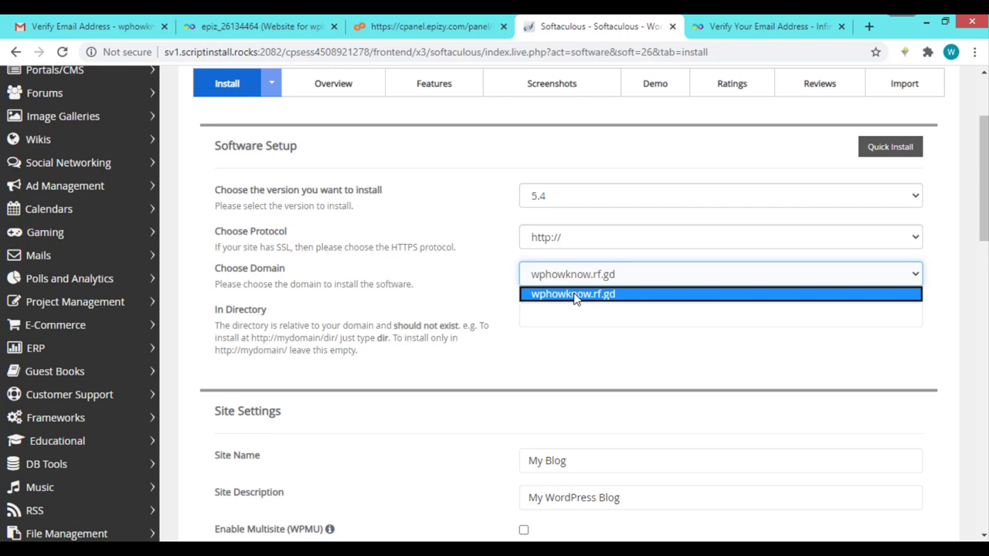
pyautogui.click(575, 295)
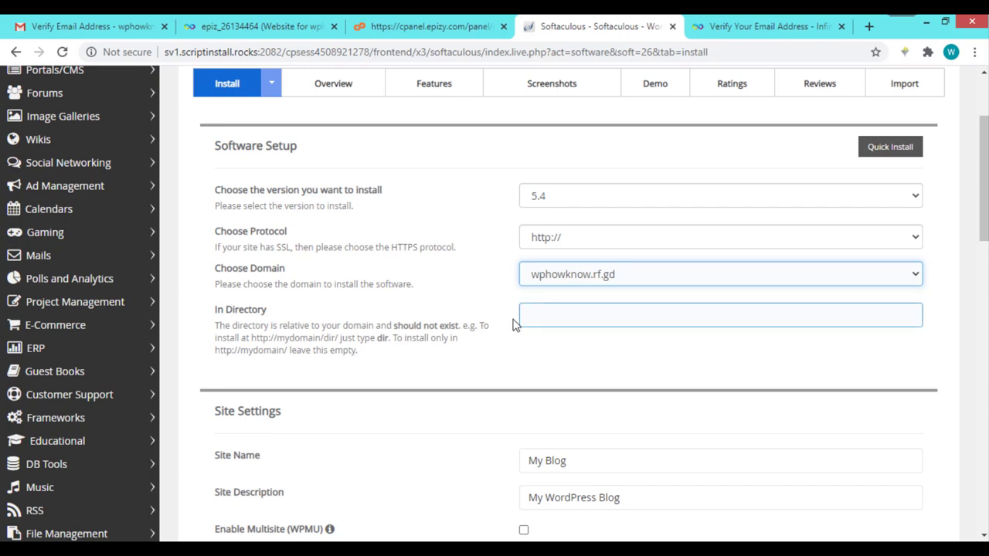
pyautogui.click(576, 312)
pyautogui.scroll(-1, 576, 320)
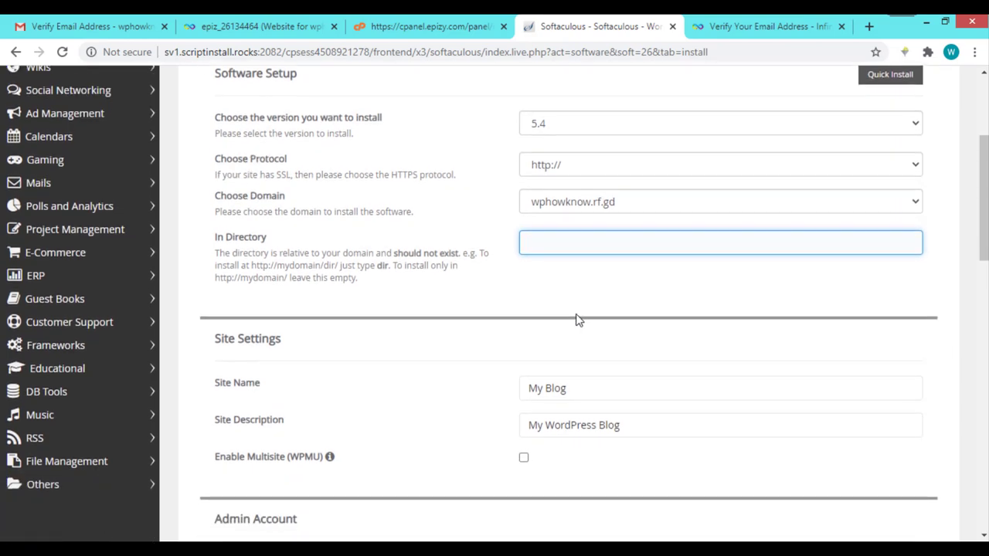
pyautogui.click(565, 267)
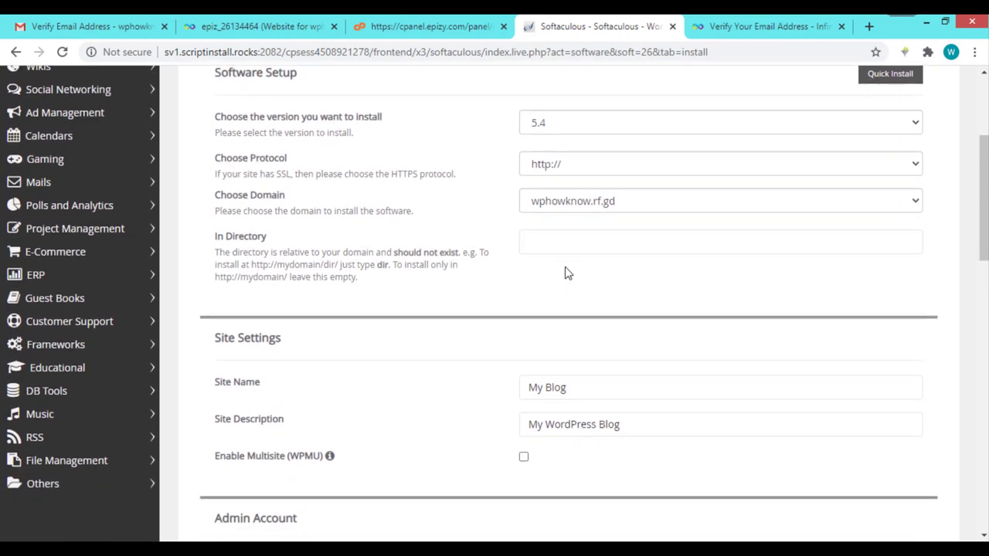
pyautogui.scroll(-2, 564, 267)
# Rename the site from My Blog to WPhowKnow, keeping the default description
pyautogui.click(559, 242)
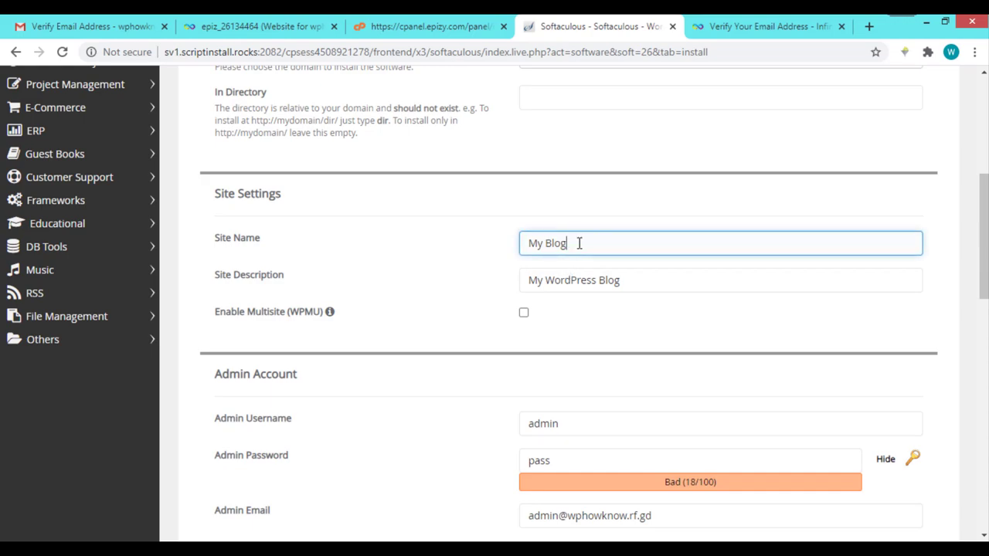
pyautogui.moveTo(579, 242); pyautogui.dragTo(511, 248)
pyautogui.write('WPhowKnow')
pyautogui.moveTo(527, 280); pyautogui.dragTo(646, 280)
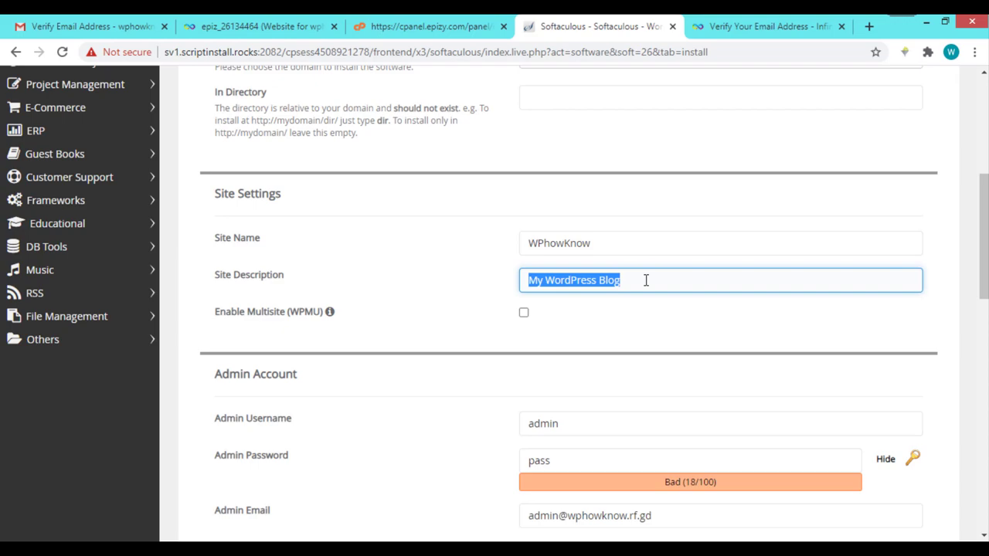
pyautogui.click(646, 281)
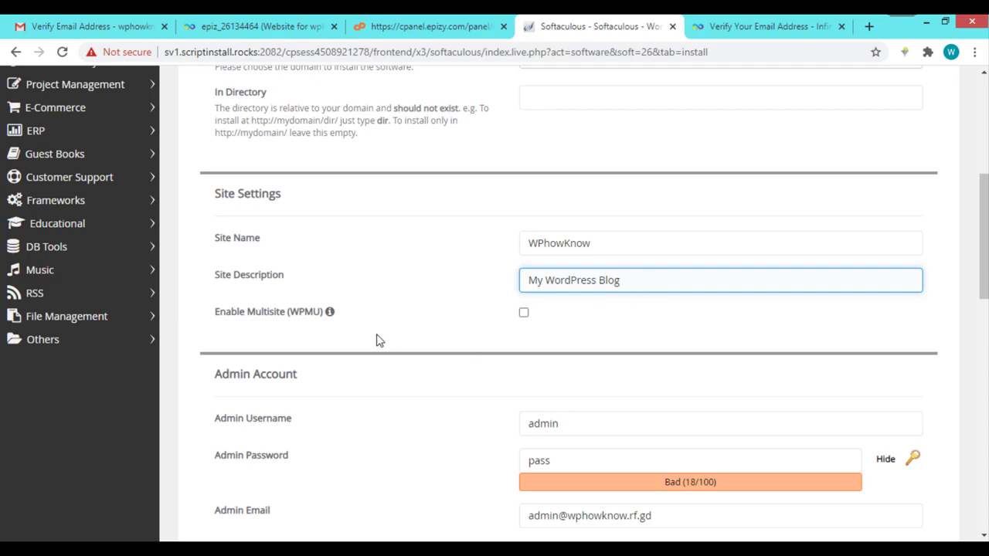
pyautogui.moveTo(214, 314); pyautogui.dragTo(366, 333)
# Keep the admin username and password, and replace the admin e-mail with the owner's address
pyautogui.scroll(-1, 488, 322)
pyautogui.scroll(-3, 489, 323)
pyautogui.click(520, 207)
pyautogui.click(547, 237)
pyautogui.click(448, 245)
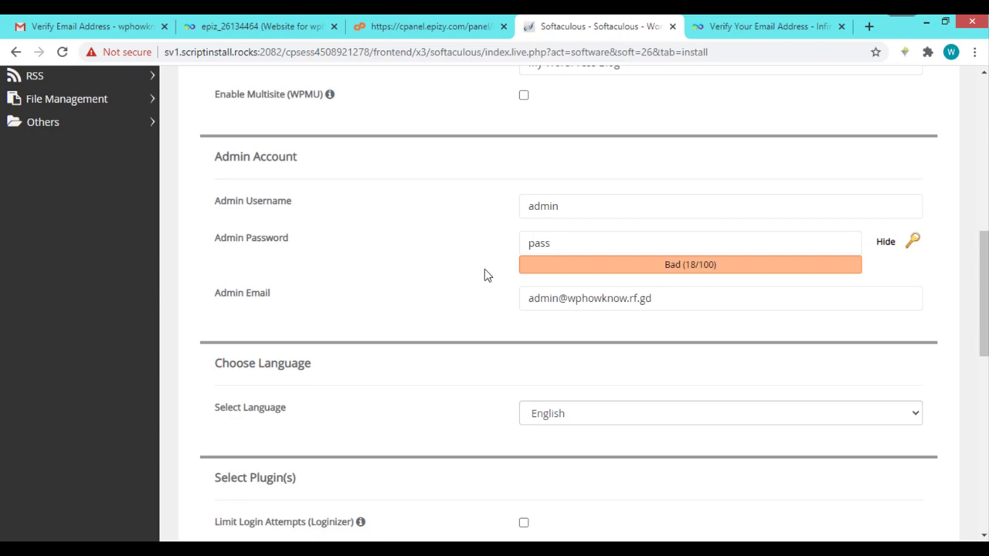
pyautogui.doubleClick(686, 297)
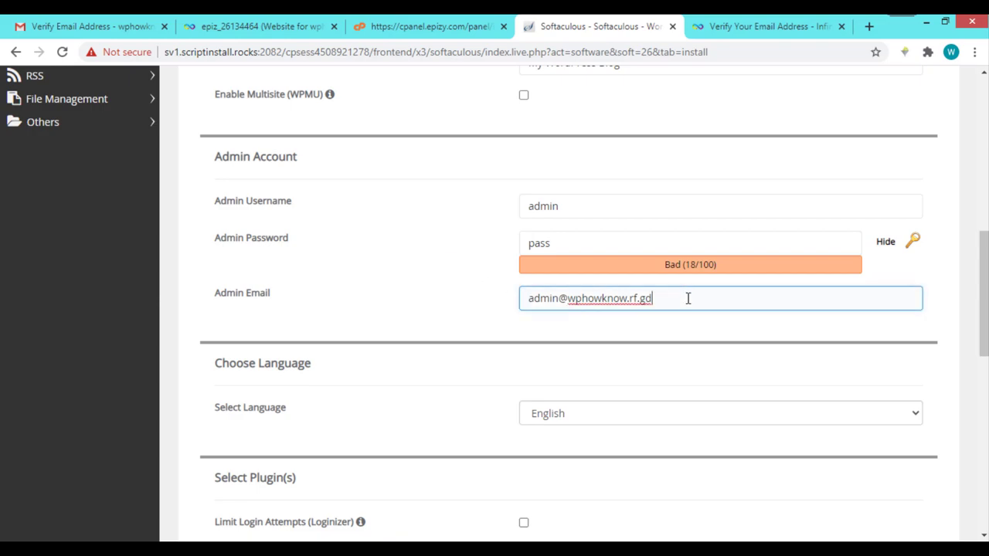
pyautogui.moveTo(687, 297); pyautogui.dragTo(490, 309)
pyautogui.hotkey('ctrl', 'v')
pyautogui.click(494, 307)
# Leave English selected as the site language
pyautogui.scroll(-2, 492, 309)
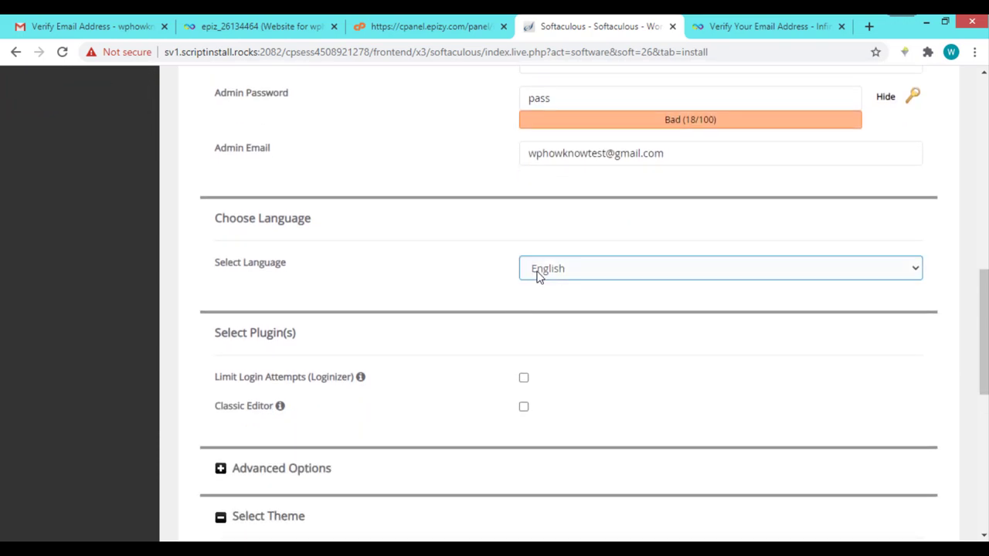
pyautogui.click(538, 276)
pyautogui.click(540, 292)
pyautogui.click(476, 276)
pyautogui.scroll(-2, 477, 276)
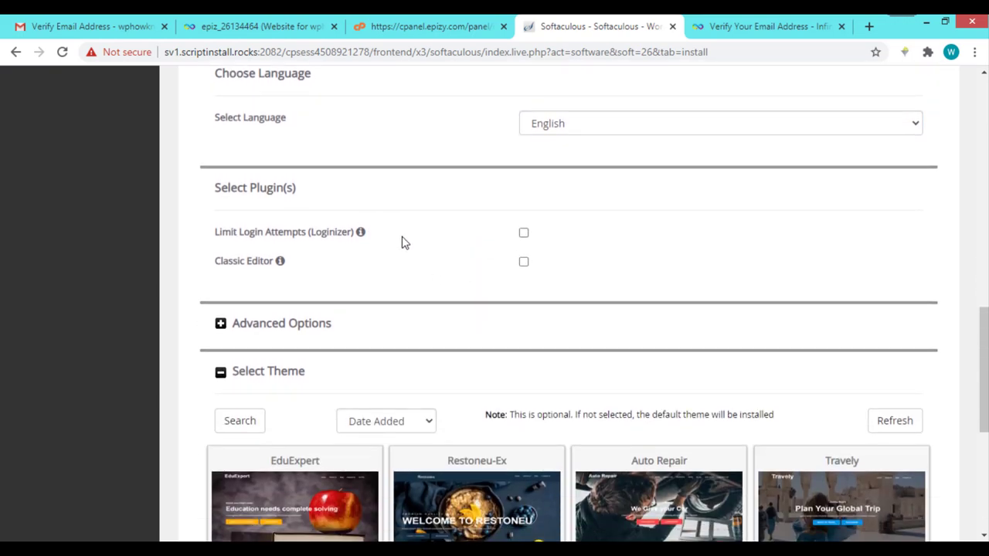
# Review the plugin descriptions, then tick Limit Login Attempts (Loginizer) and Classic Editor
pyautogui.doubleClick(216, 238)
pyautogui.moveTo(254, 238); pyautogui.dragTo(353, 240)
pyautogui.moveTo(363, 233)
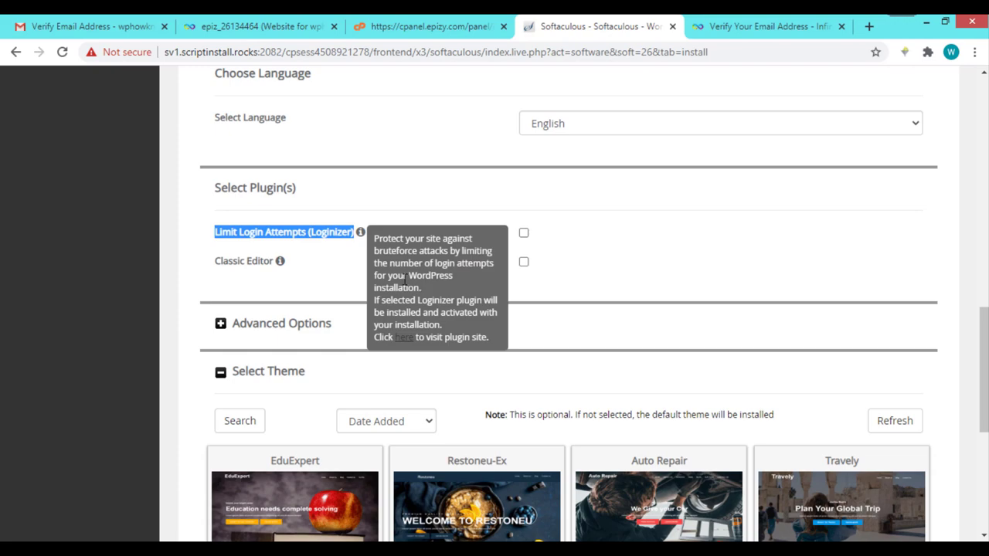
pyautogui.click(325, 283)
pyautogui.moveTo(214, 268); pyautogui.dragTo(273, 273)
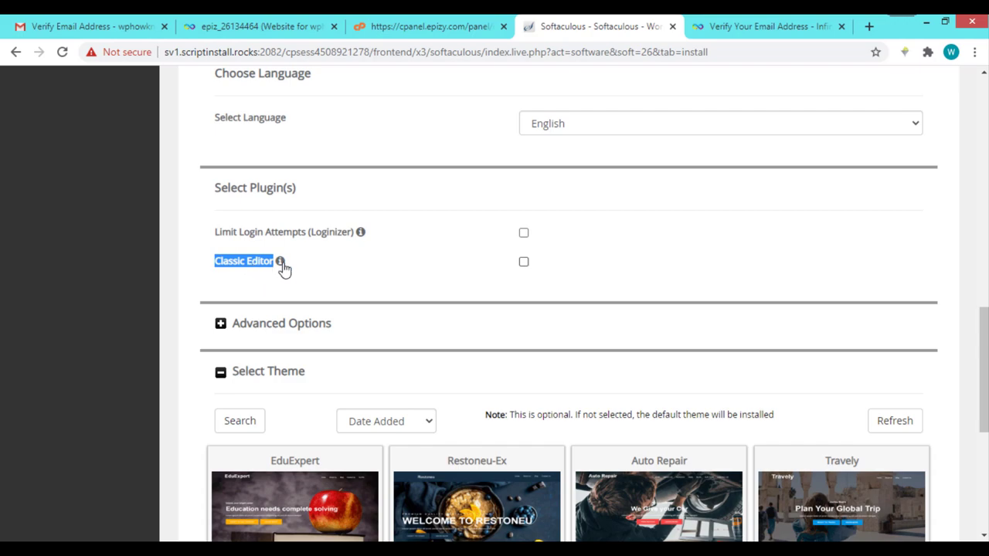
pyautogui.moveTo(283, 265)
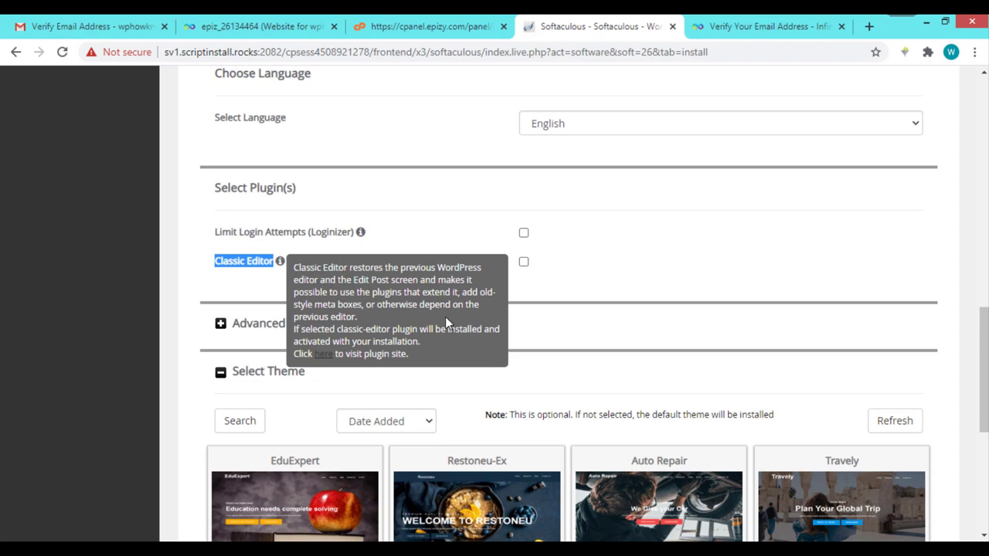
pyautogui.click(523, 289)
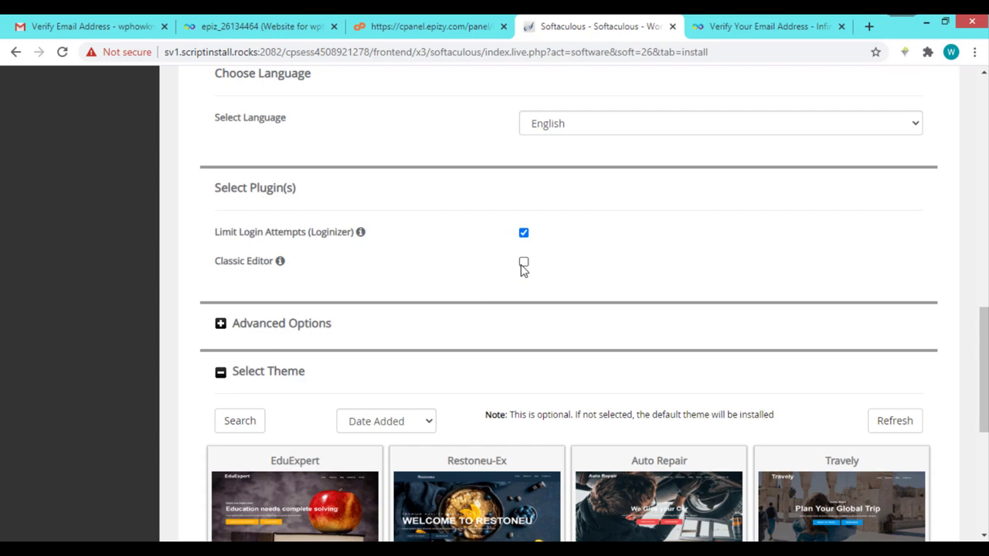
pyautogui.click(524, 262)
pyautogui.scroll(-1, 468, 265)
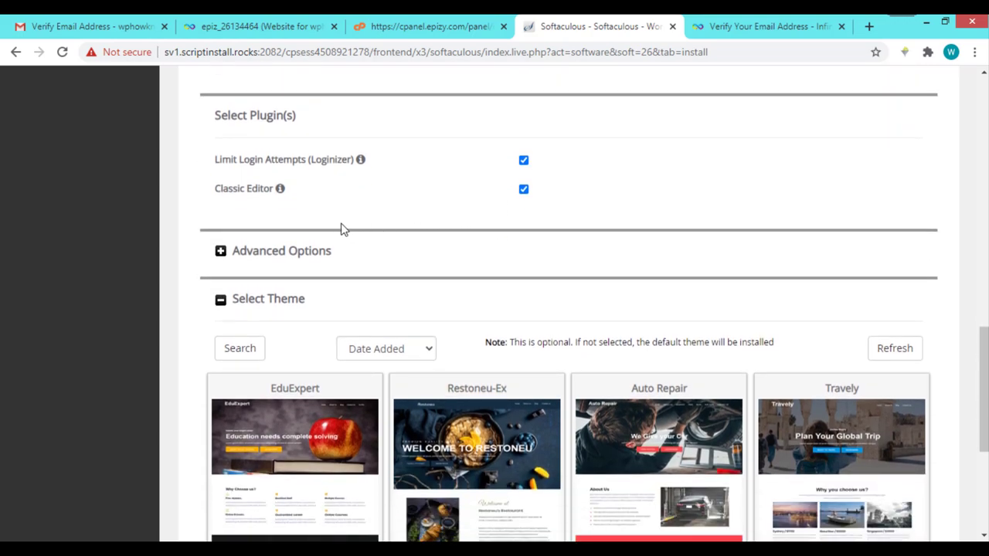
# Expand Advanced Options and set database name wphowkw and table prefix wphk_
pyautogui.click(300, 258)
pyautogui.scroll(-1, 301, 261)
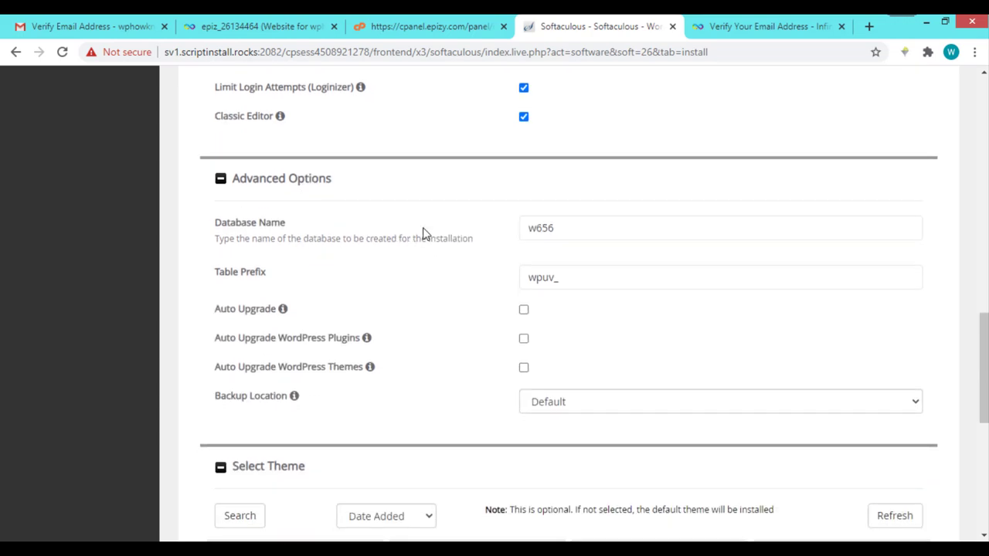
pyautogui.moveTo(567, 225); pyautogui.dragTo(519, 223)
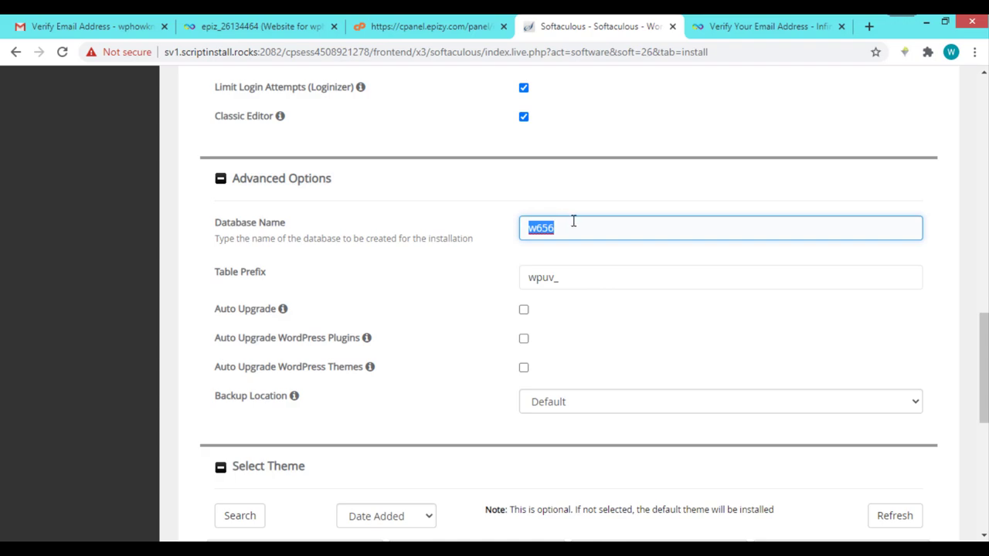
pyautogui.write('wphowkw')
pyautogui.moveTo(565, 278); pyautogui.dragTo(466, 282)
pyautogui.write('wphk')
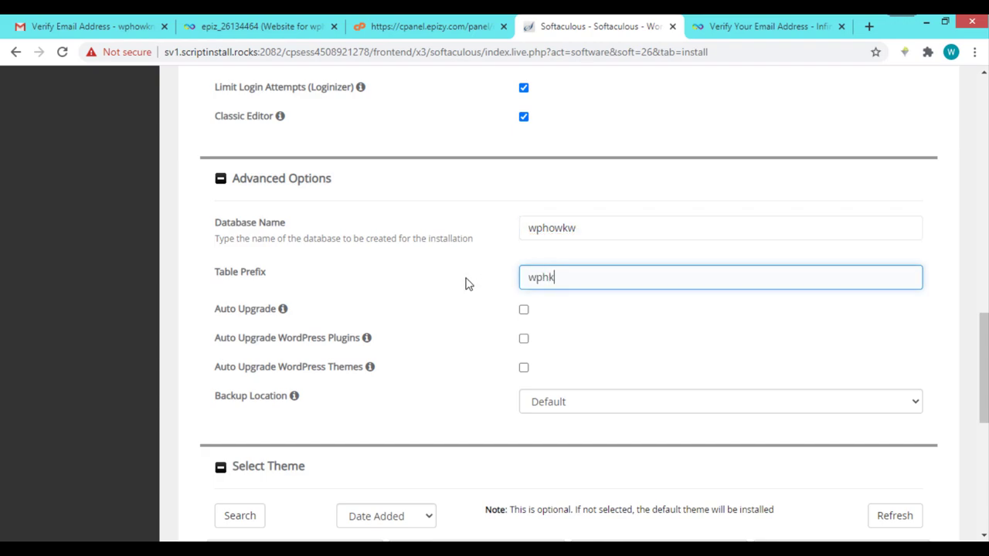
pyautogui.click(471, 286)
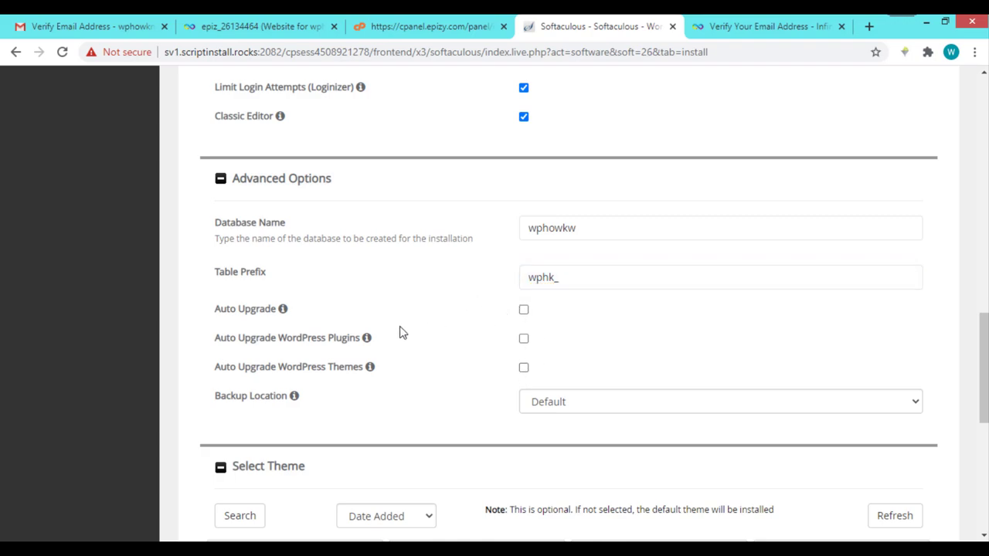
# Keep the backup location set to Default
pyautogui.scroll(-1, 466, 314)
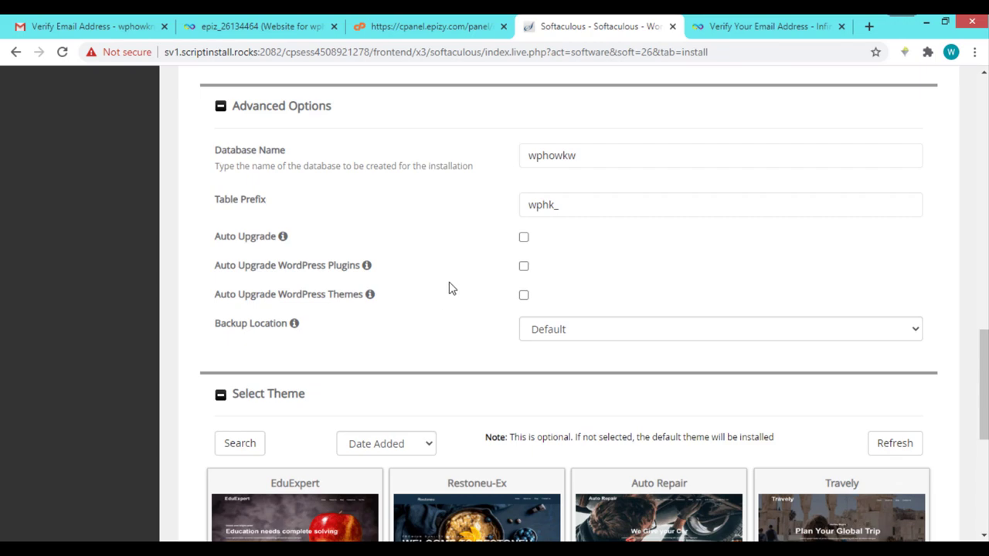
pyautogui.click(530, 325)
pyautogui.click(547, 348)
# Skip the theme list without choosing a theme and start the WordPress installation
pyautogui.scroll(-4, 467, 315)
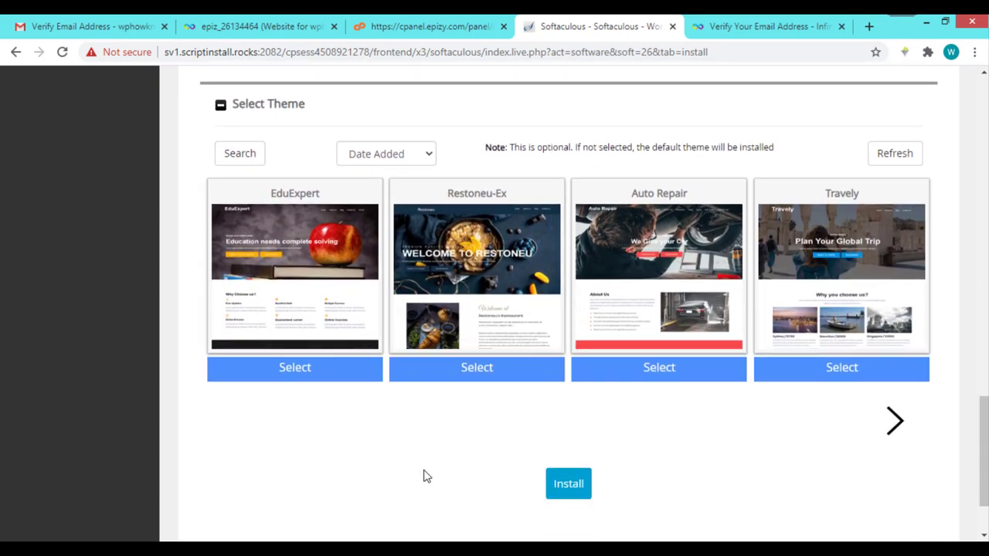
pyautogui.scroll(1, 427, 481)
pyautogui.scroll(-1, 459, 506)
pyautogui.click(570, 491)
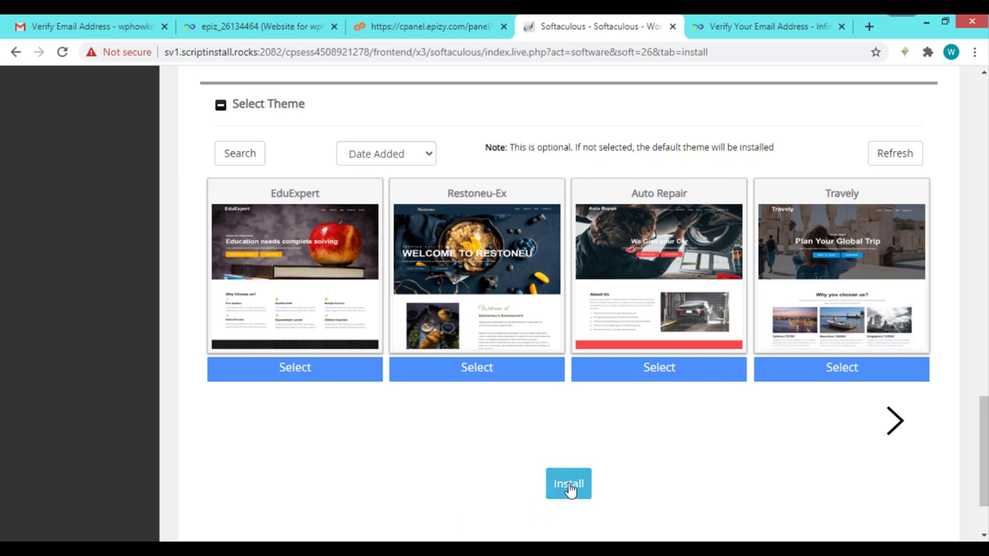
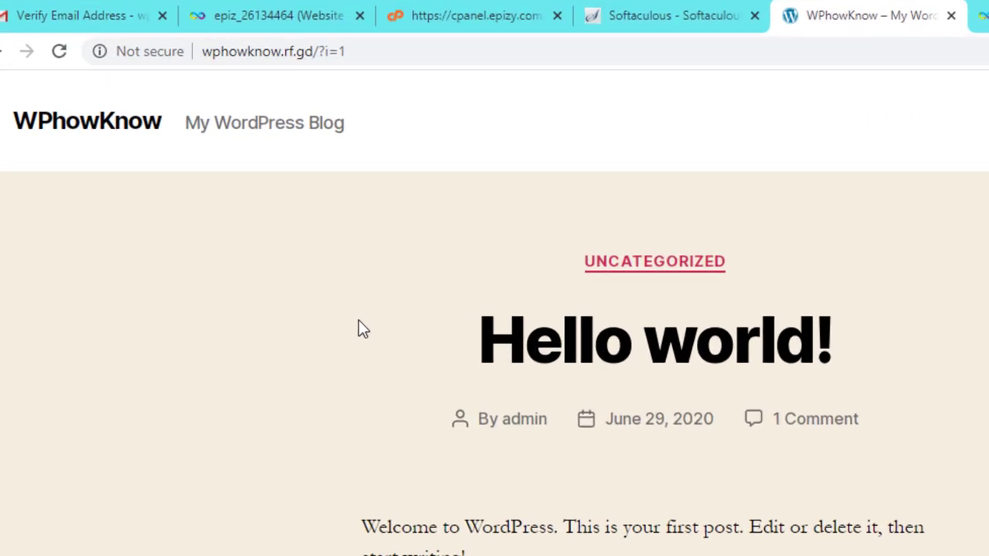
# Change the site address to end in wp-admin and load the admin login page
pyautogui.moveTo(507, 49); pyautogui.dragTo(620, 52)
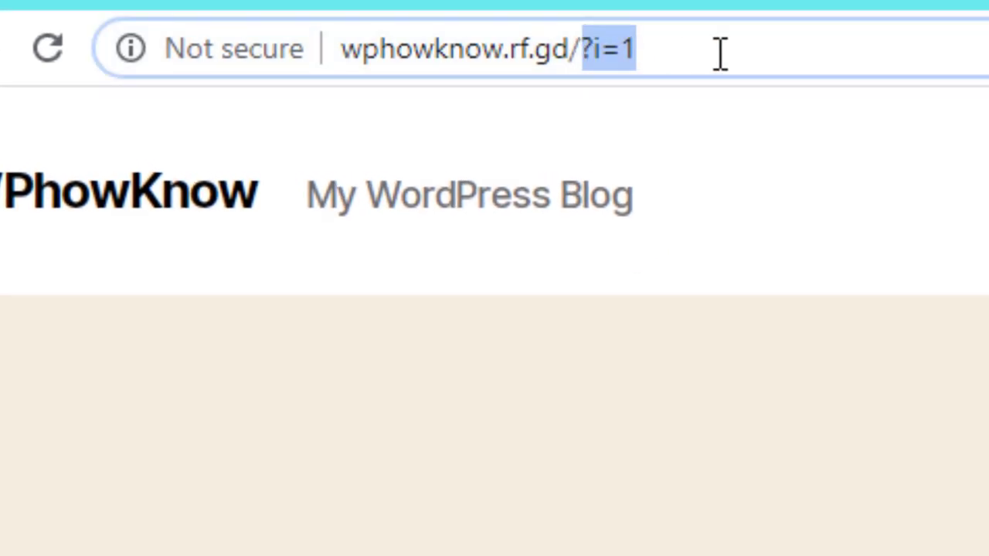
pyautogui.write('wp-admin')
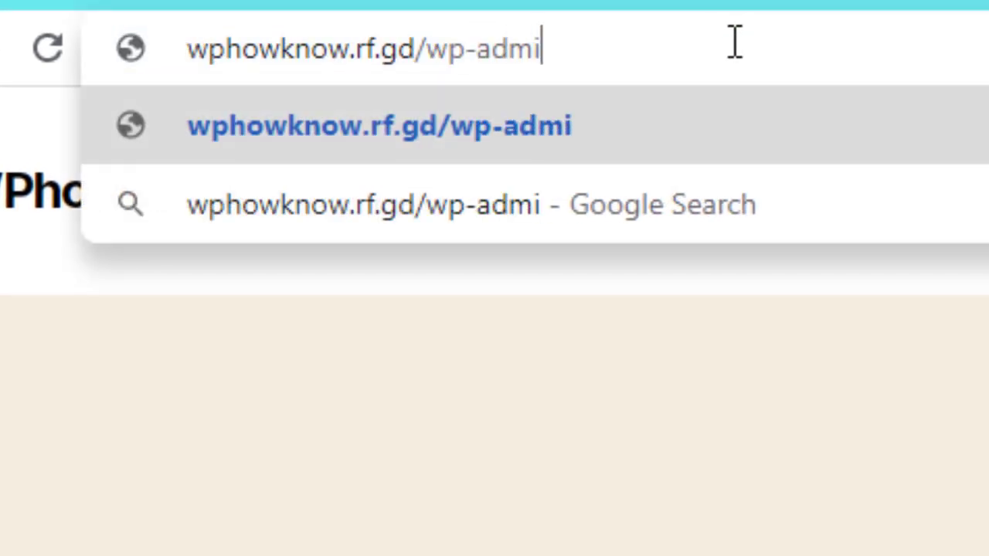
pyautogui.press('Return')
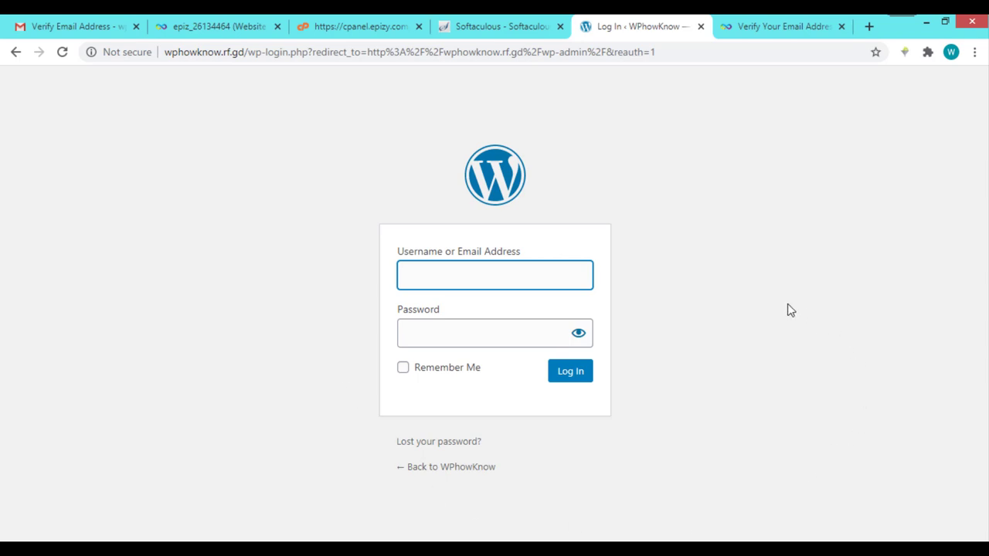
# Log in with the admin username and its password
pyautogui.write('admin')
pyautogui.press('Tab')
pyautogui.write('a')
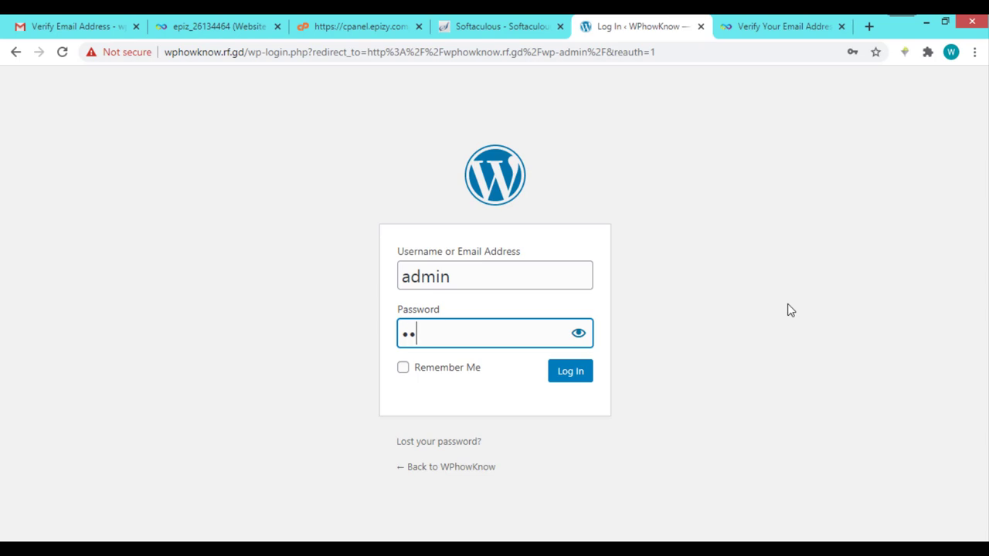
pyautogui.click(720, 334)
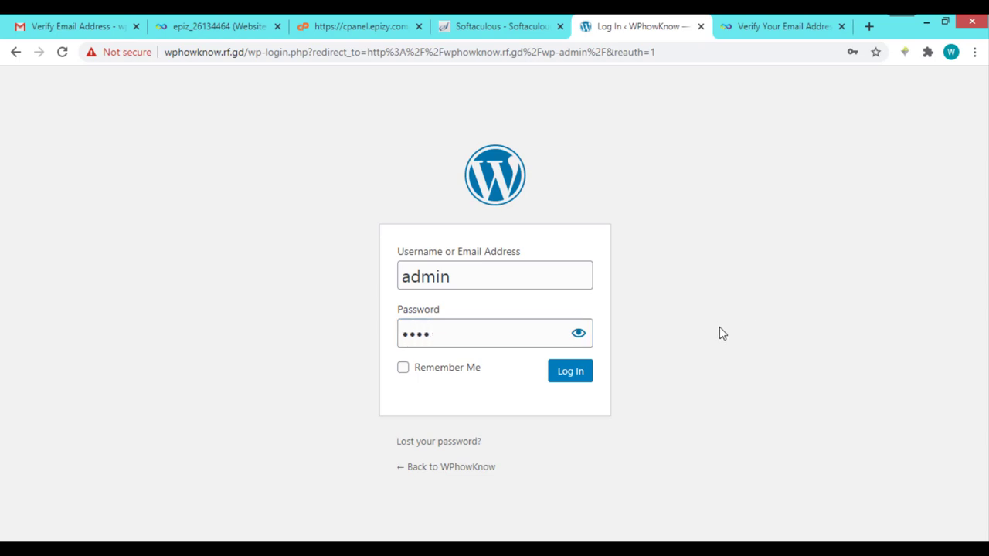
pyautogui.click(570, 373)
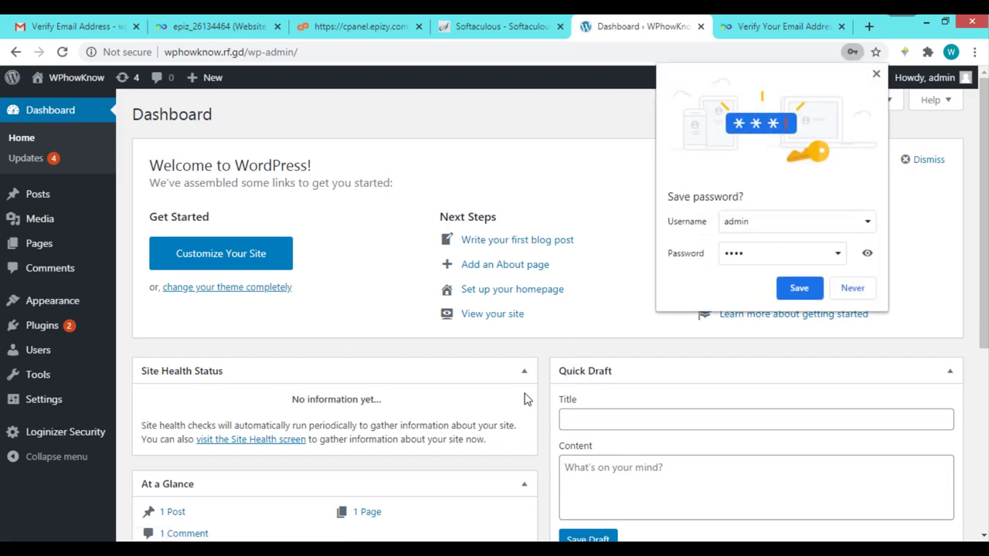
# Decline Chrome's offer to save the password and go to Appearance > Themes
pyautogui.click(840, 288)
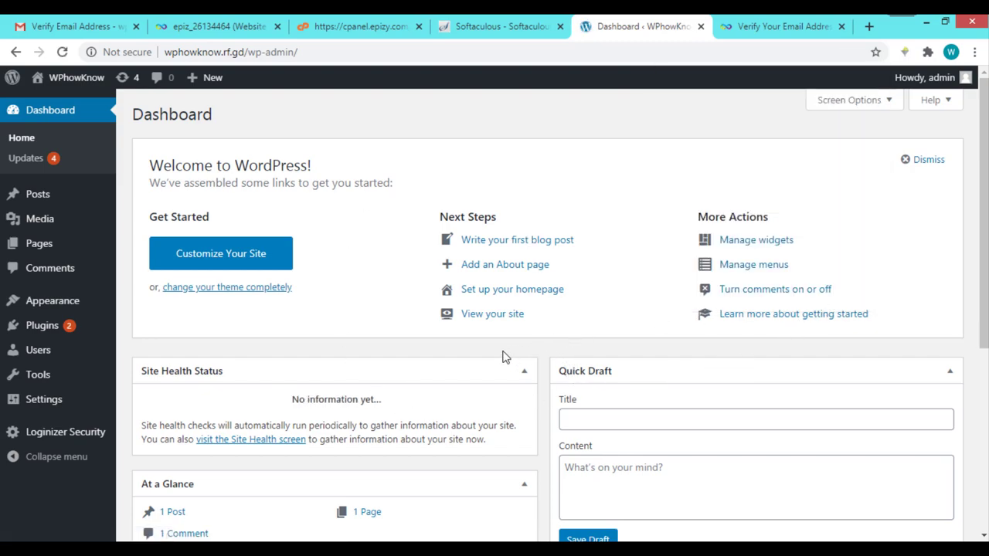
pyautogui.scroll(-4, 382, 375)
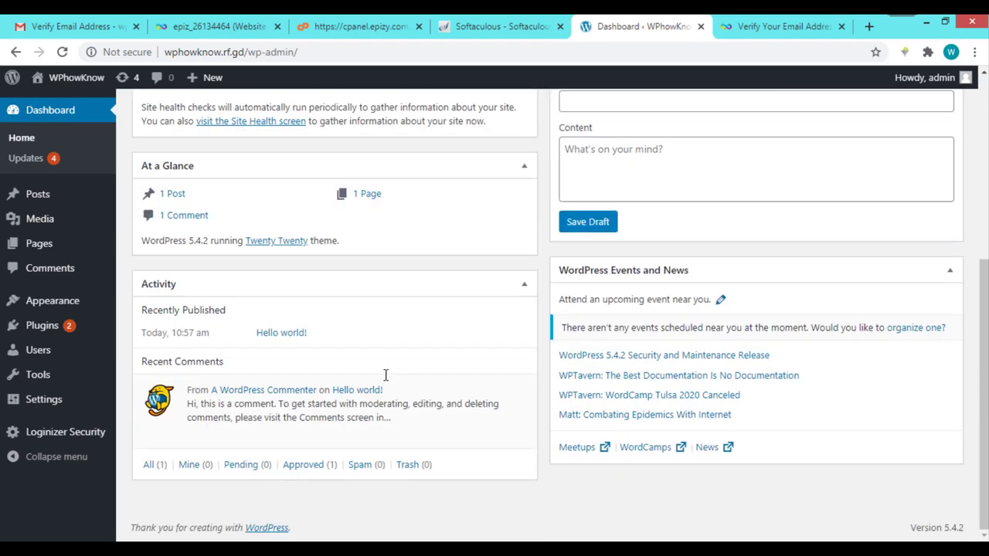
pyautogui.scroll(4, 385, 375)
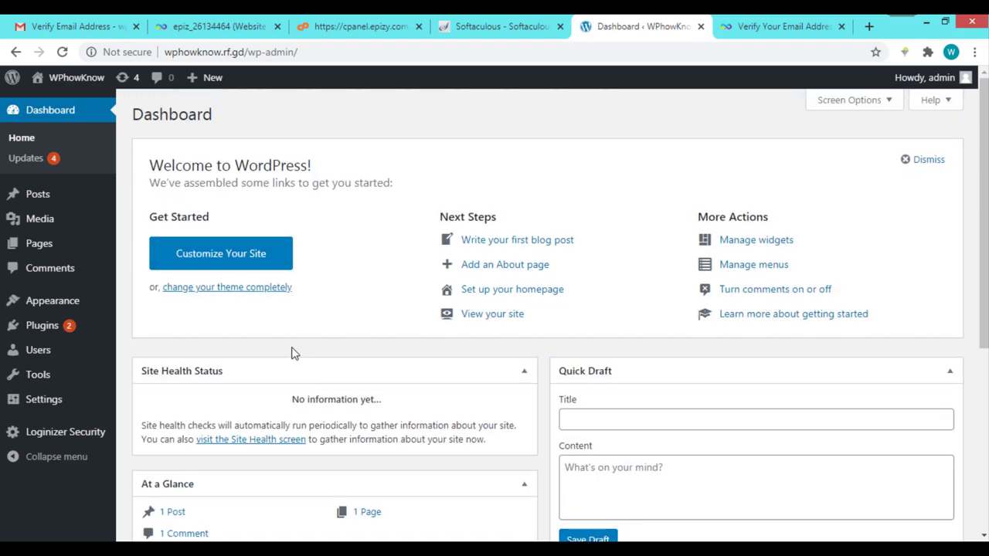
pyautogui.moveTo(96, 309)
pyautogui.click(153, 307)
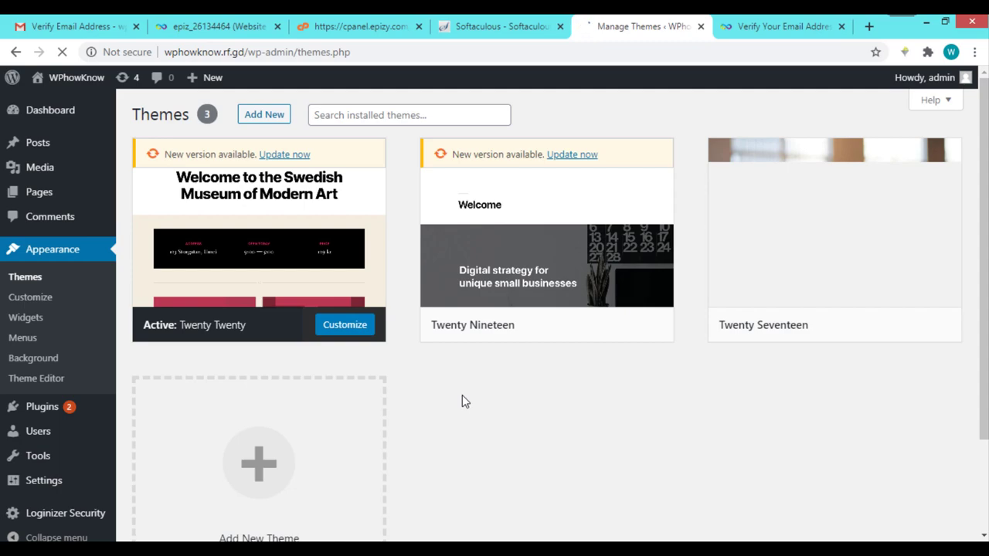
# Delete the Twenty Nineteen theme from its Theme Details and confirm with OK
pyautogui.moveTo(523, 278)
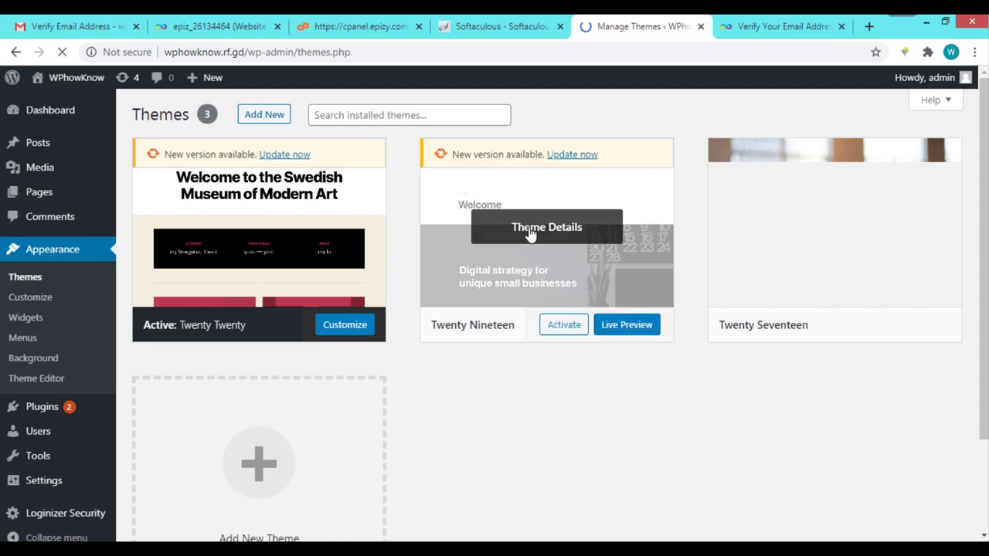
pyautogui.click(530, 232)
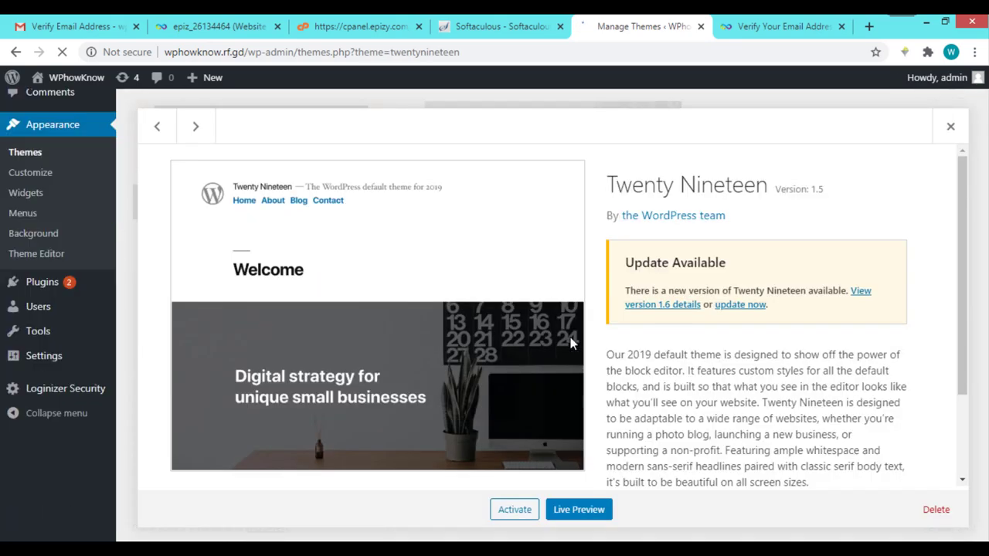
pyautogui.click(935, 510)
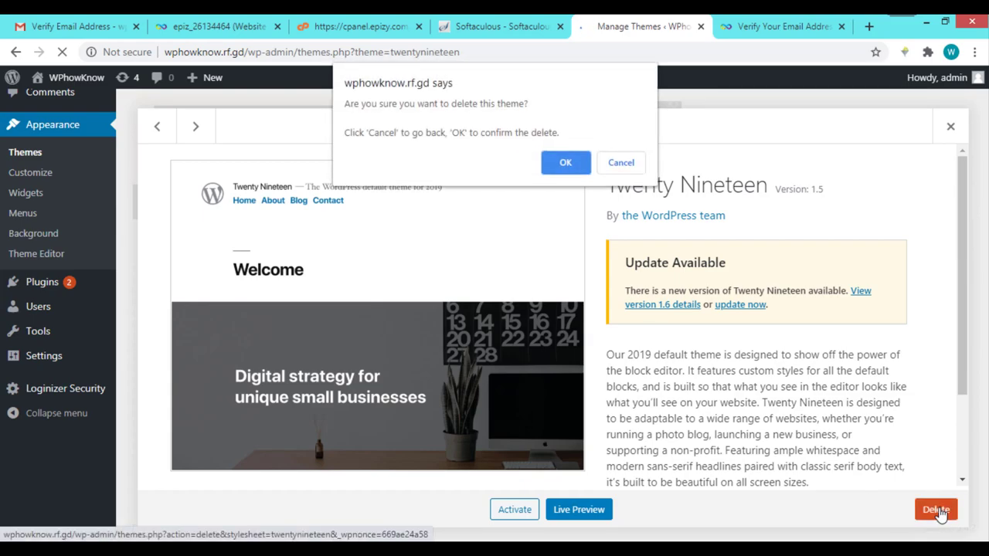
pyautogui.click(565, 164)
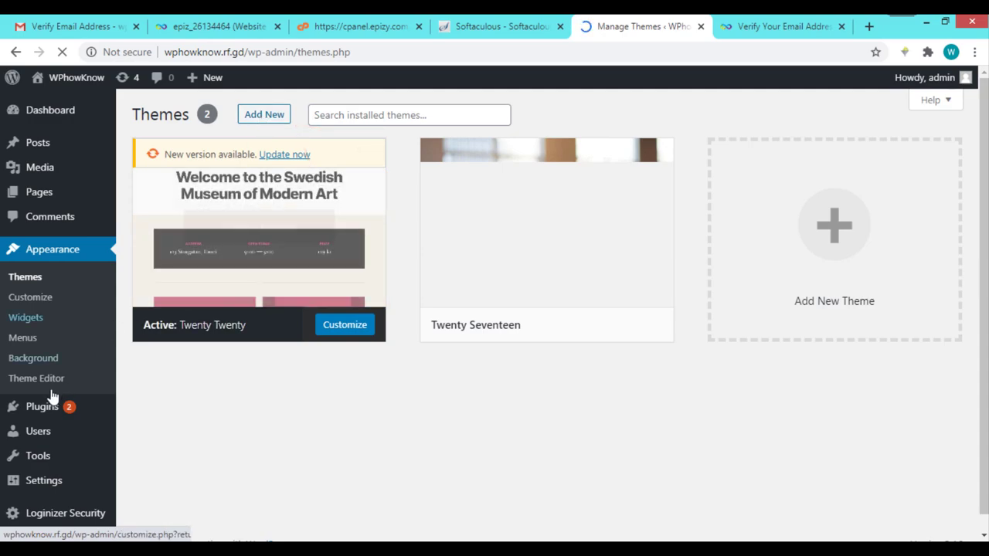
pyautogui.moveTo(37, 417)
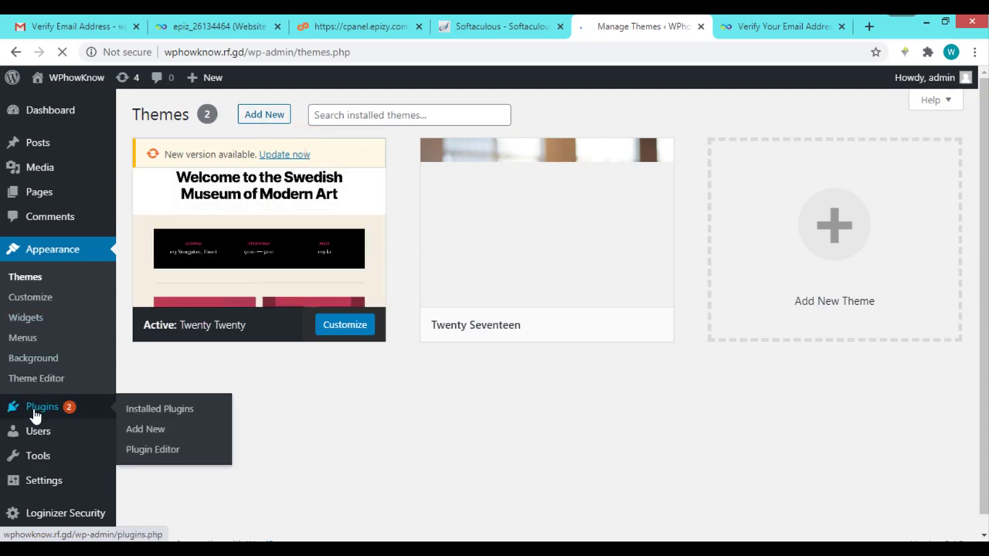
# Review the four installed plugins, then return to the hosting control panel tab
pyautogui.click(34, 417)
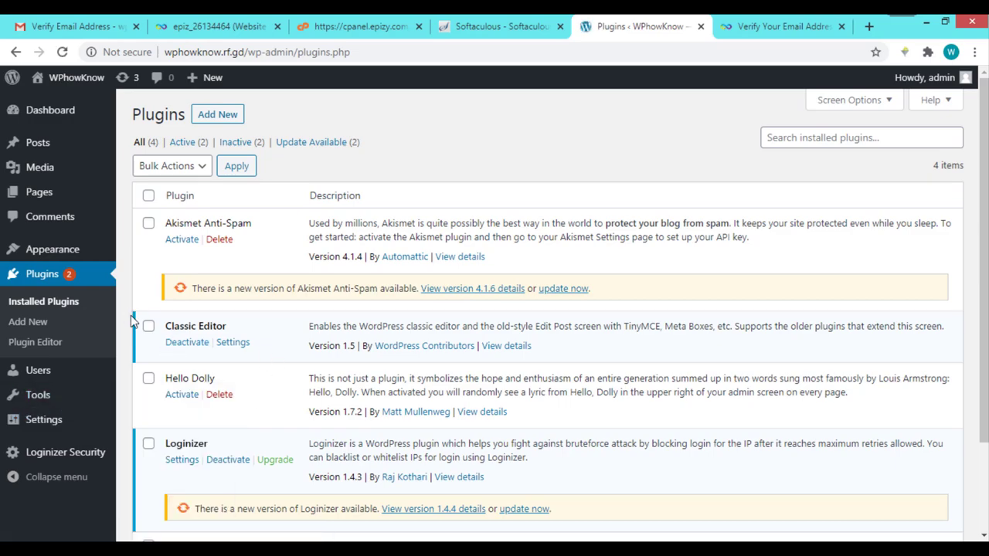
pyautogui.scroll(-3, 234, 437)
pyautogui.scroll(2, 240, 425)
pyautogui.scroll(-1, 244, 422)
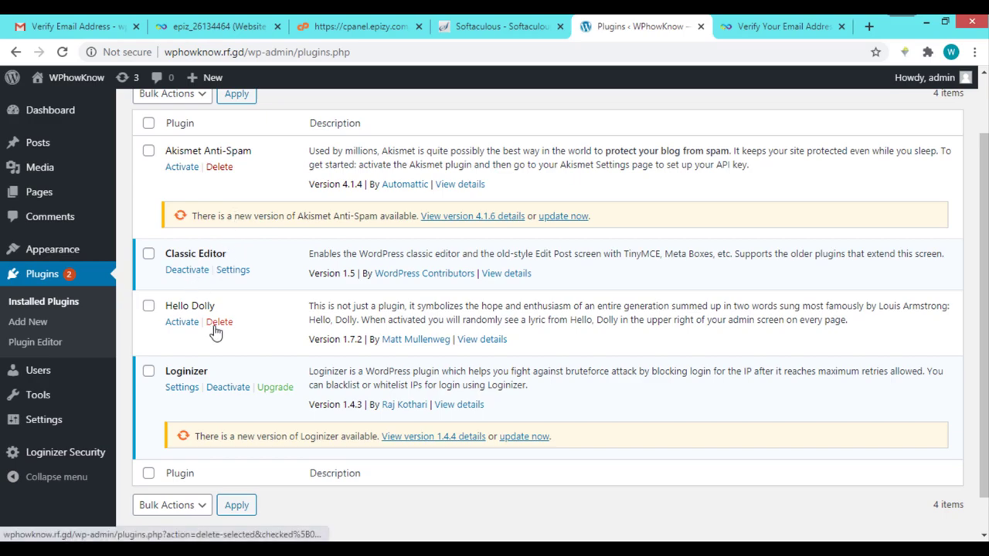
pyautogui.scroll(1, 286, 342)
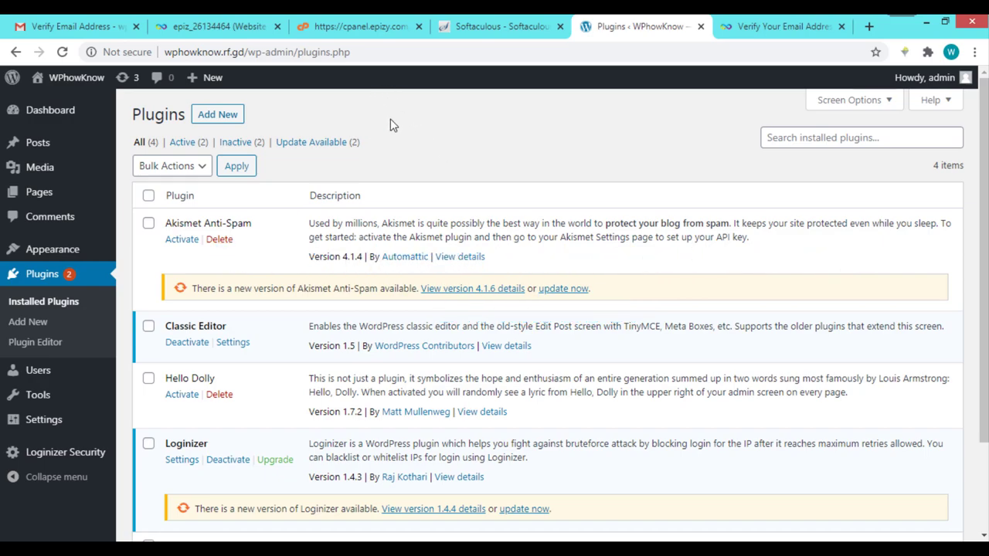
pyautogui.click(344, 17)
# Launch Online File Manager from the cPanel Files section
pyautogui.scroll(5, 187, 345)
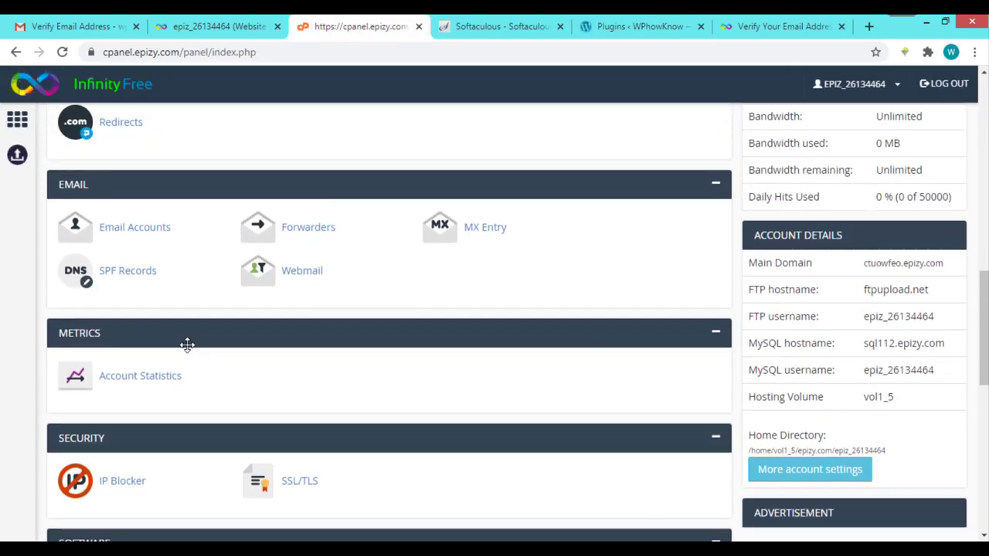
pyautogui.scroll(5, 187, 344)
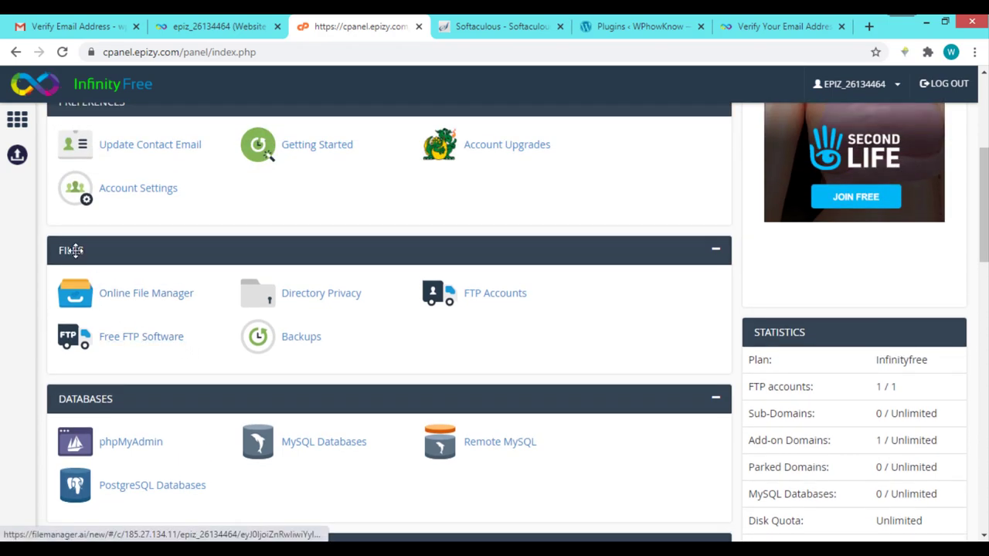
pyautogui.click(147, 294)
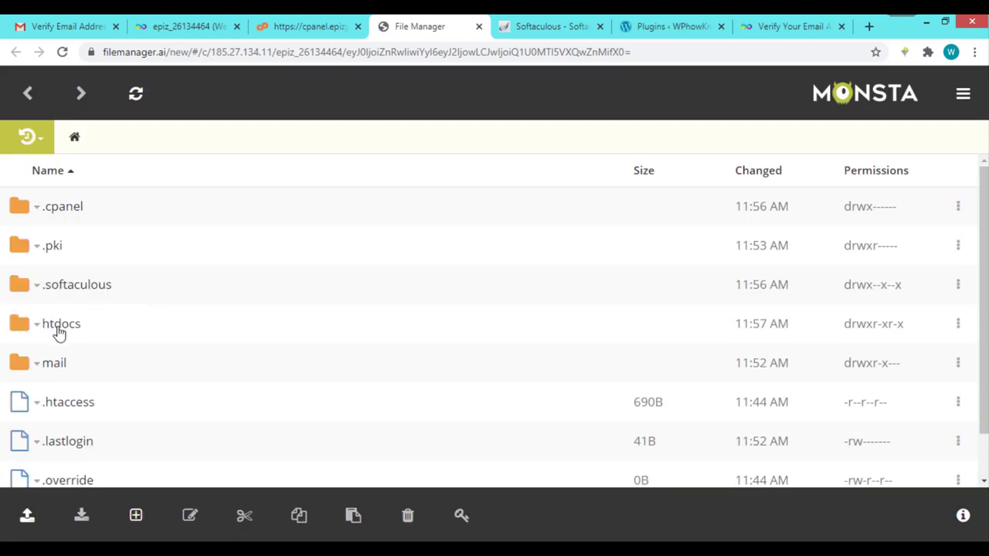
# Open htdocs, look through the WordPress files, and open the wp-content folder
pyautogui.click(65, 327)
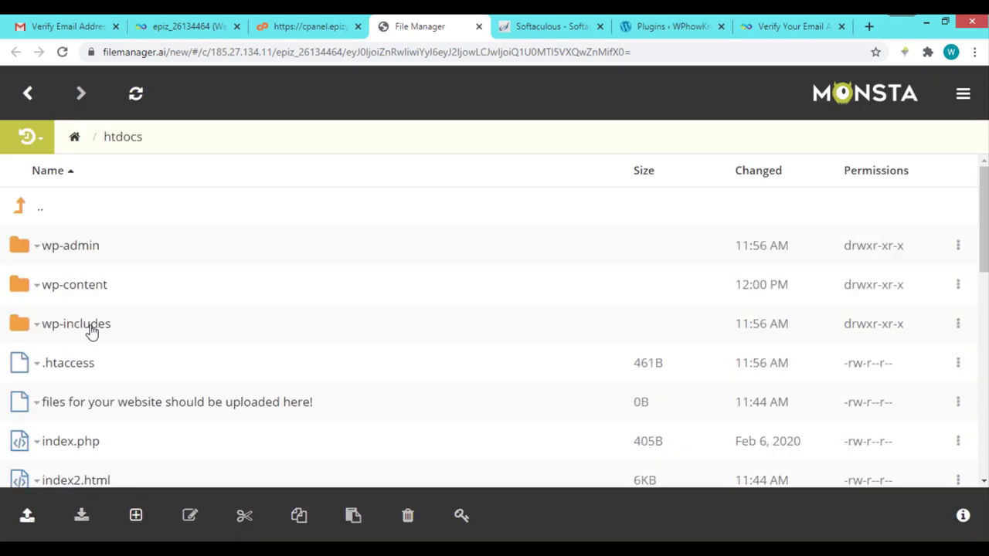
pyautogui.scroll(-5, 132, 298)
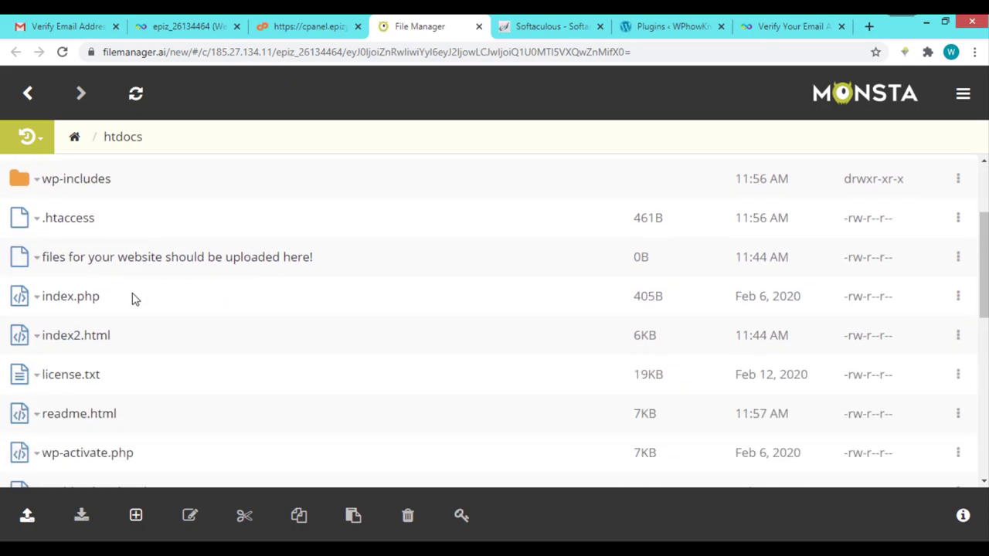
pyautogui.scroll(-5, 155, 332)
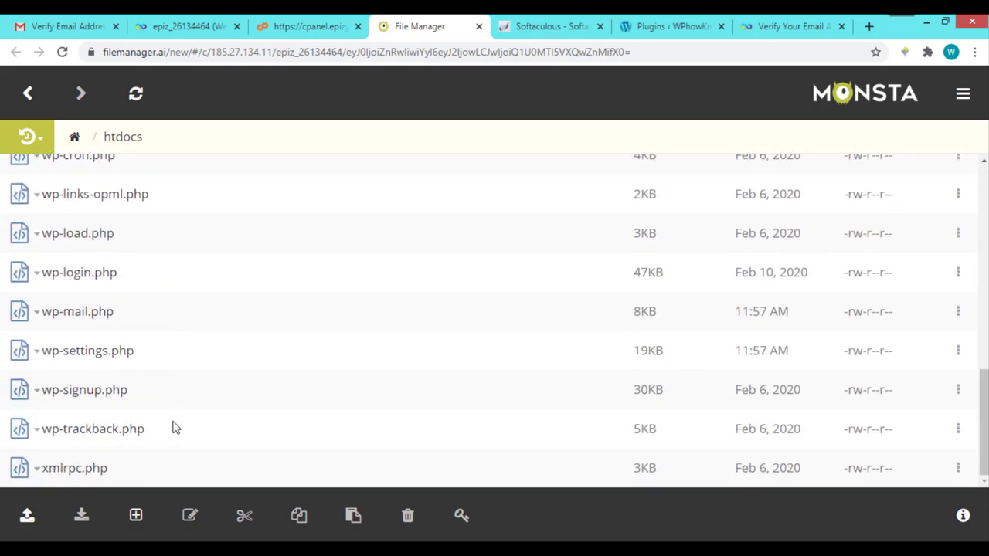
pyautogui.scroll(5, 149, 468)
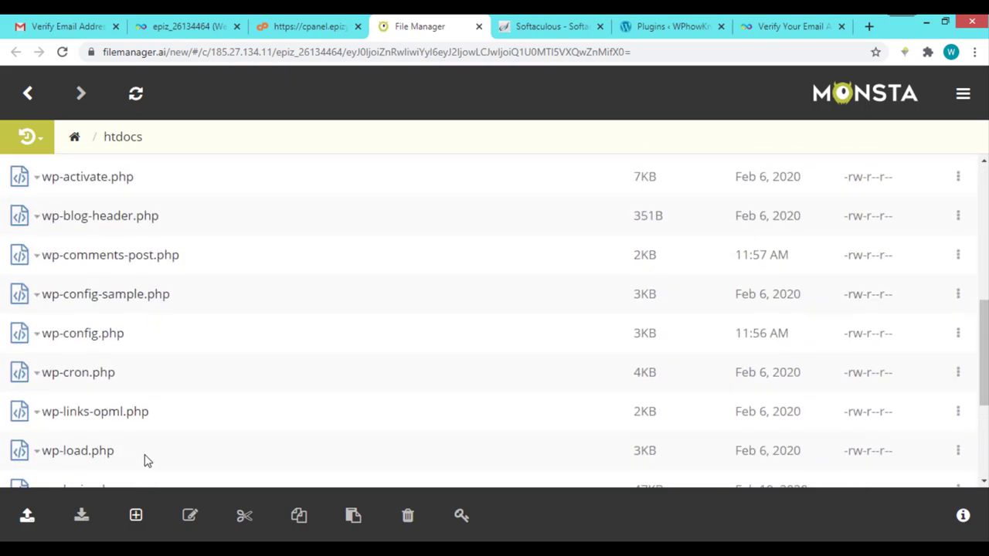
pyautogui.scroll(1, 147, 460)
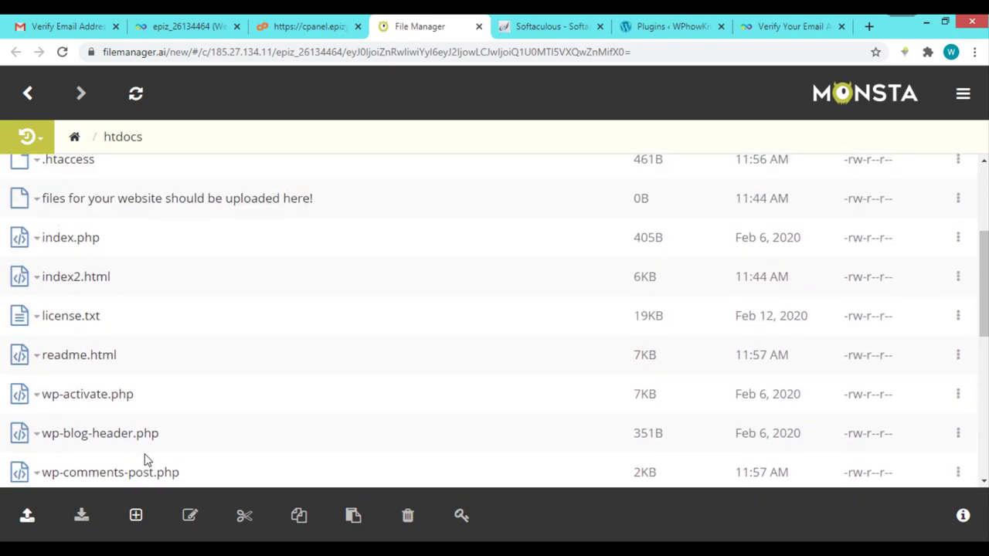
pyautogui.scroll(3, 147, 459)
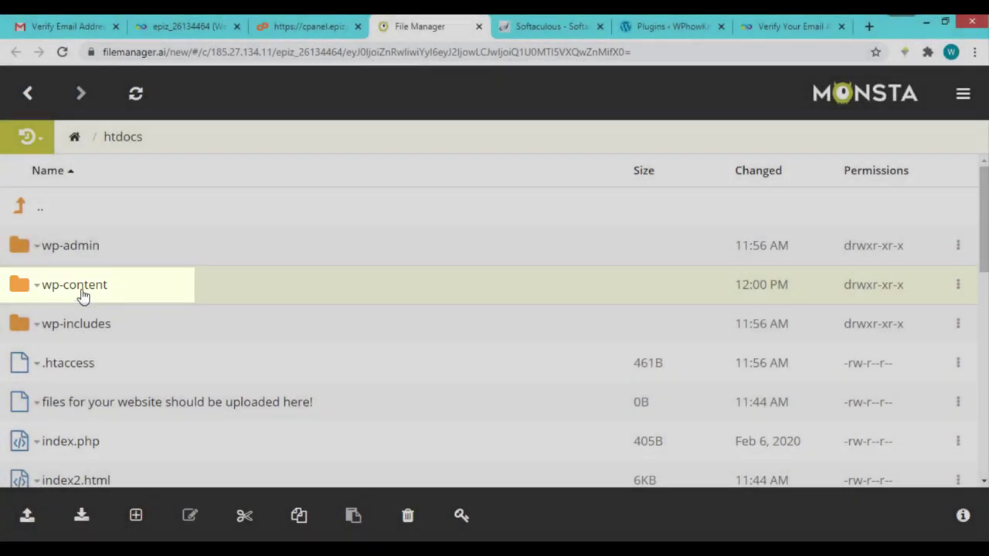
pyautogui.click(84, 289)
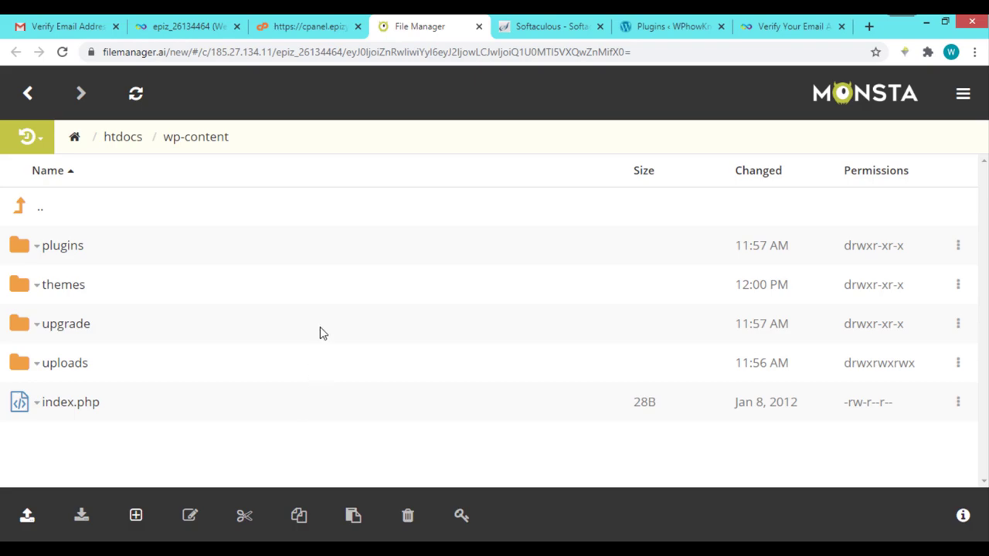
# Back in cPanel, open the phpMyAdmin page under Databases
pyautogui.click(304, 27)
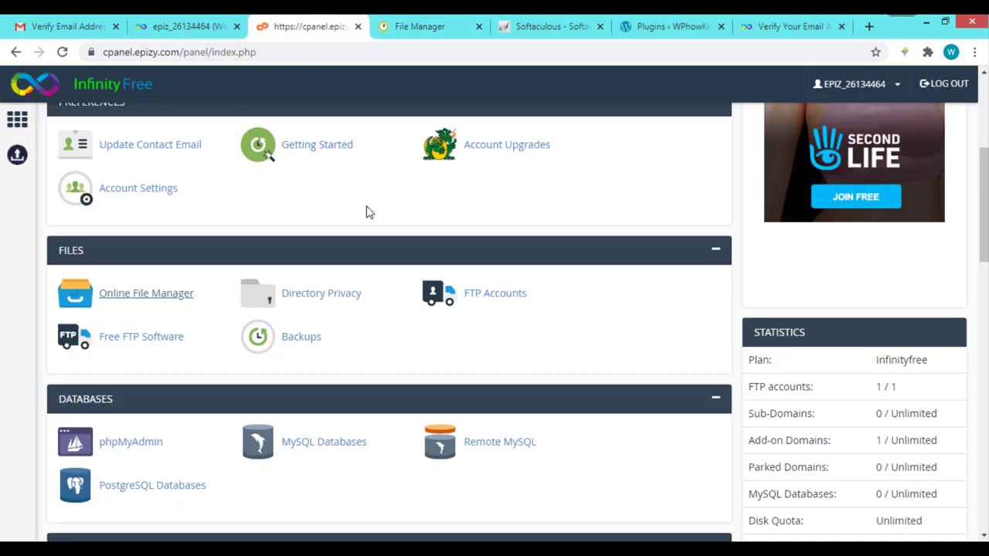
pyautogui.scroll(1, 347, 210)
pyautogui.scroll(-2, 347, 212)
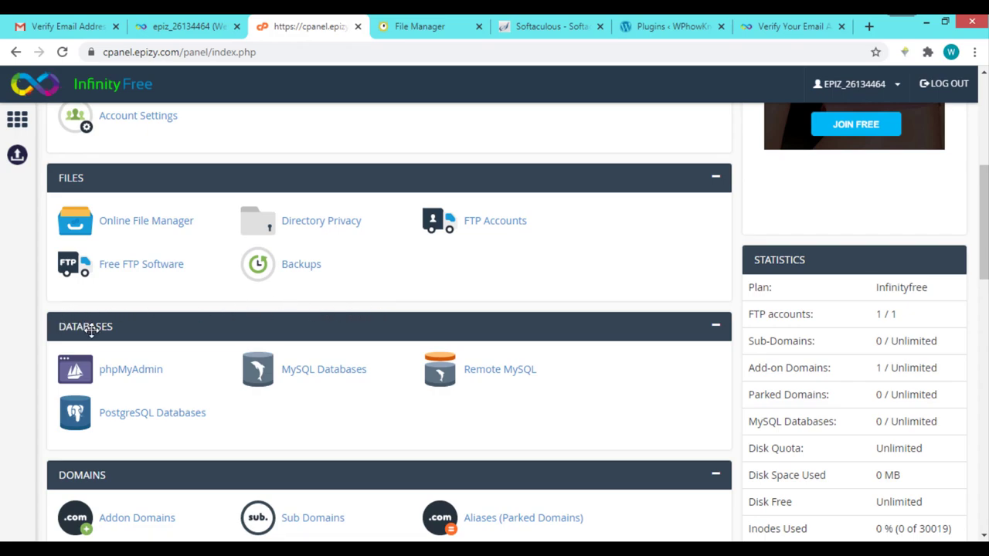
pyautogui.click(131, 370)
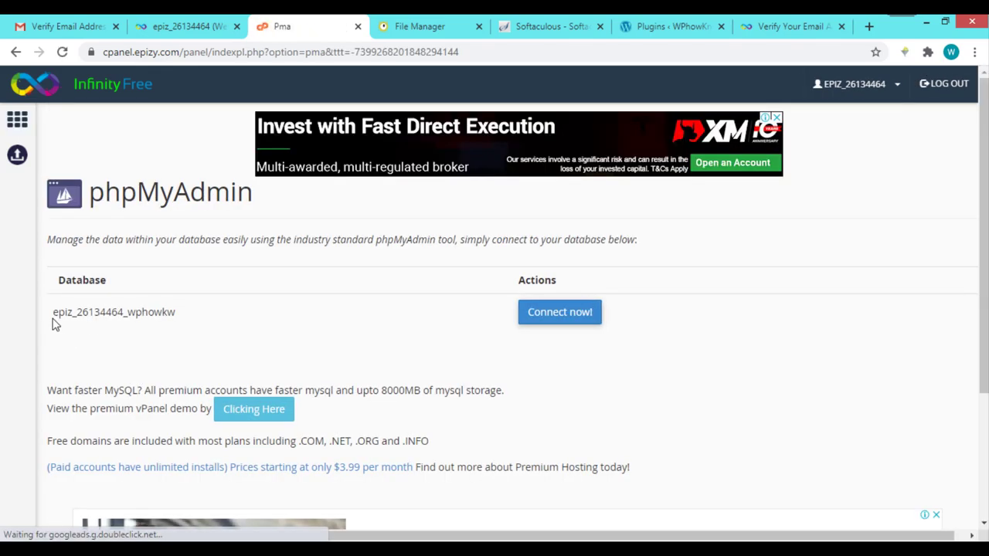
# Connect to the site's WordPress database with Connect now!
pyautogui.moveTo(64, 318); pyautogui.dragTo(183, 319)
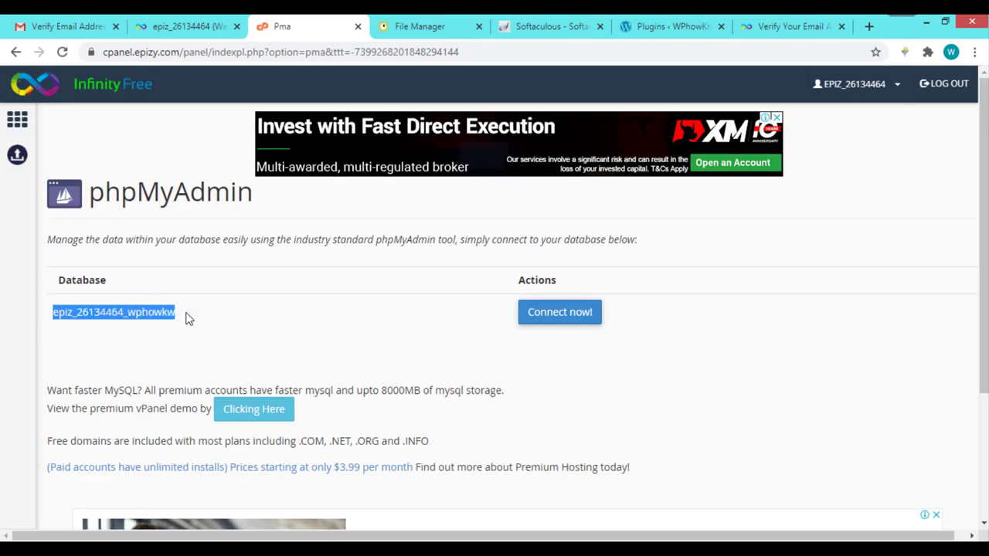
pyautogui.click(191, 321)
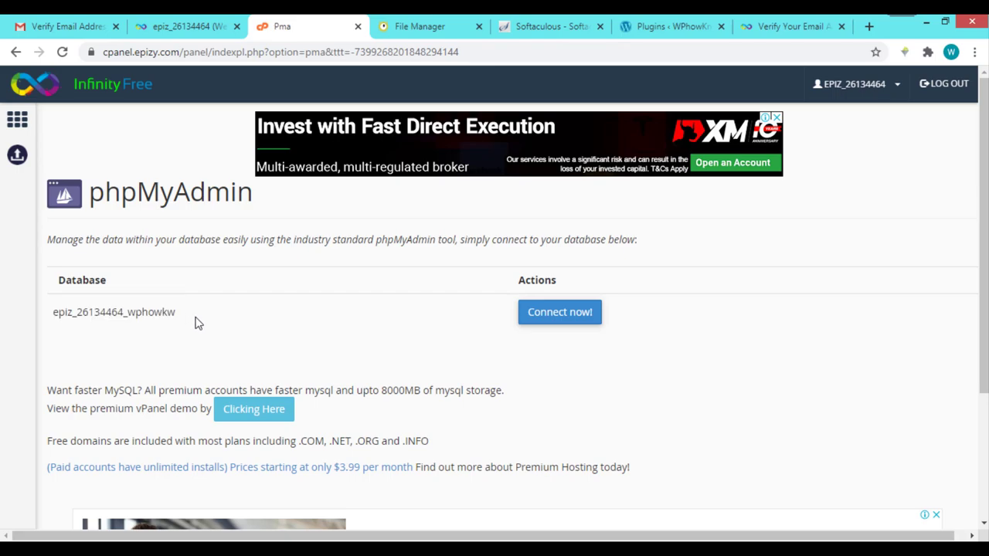
pyautogui.click(564, 316)
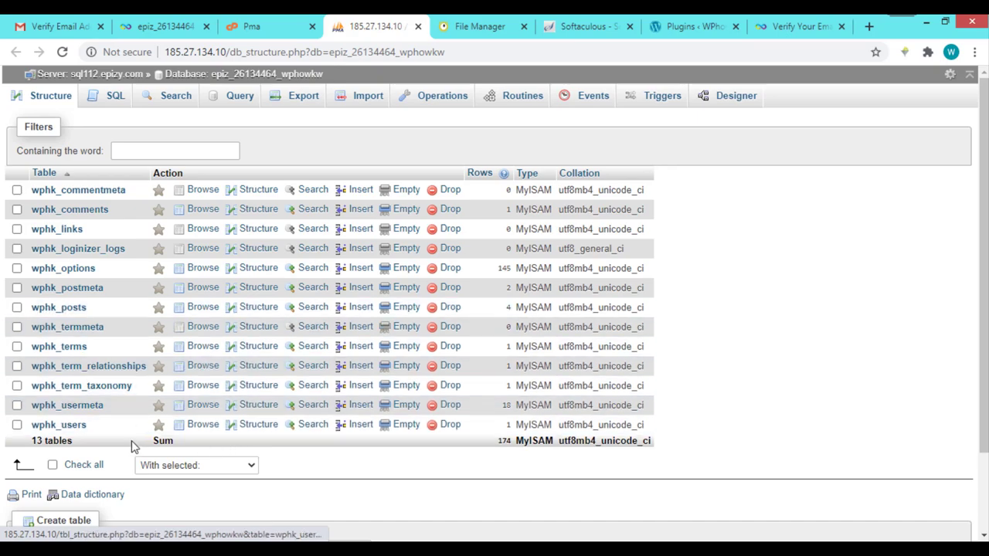
# Open the wphk_users table from the database structure list
pyautogui.click(66, 433)
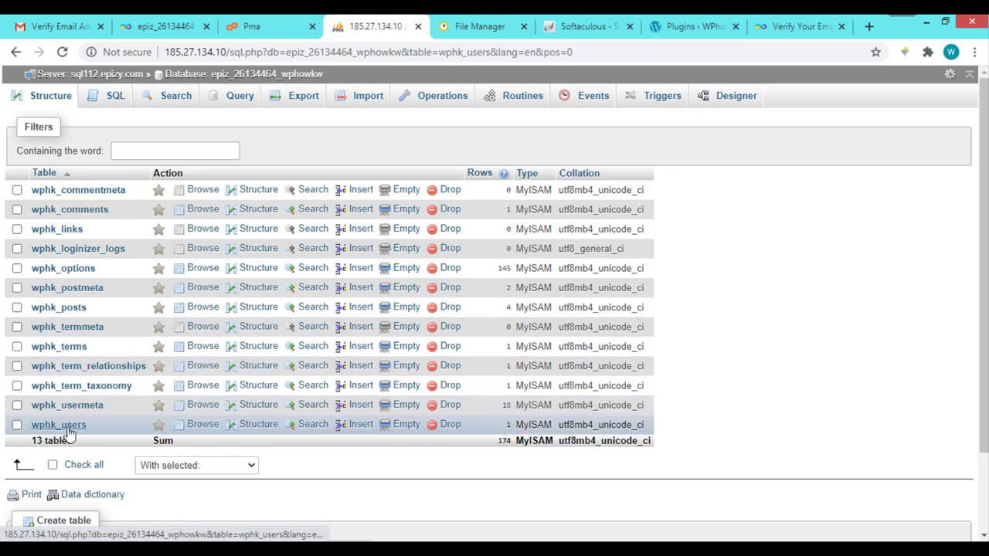